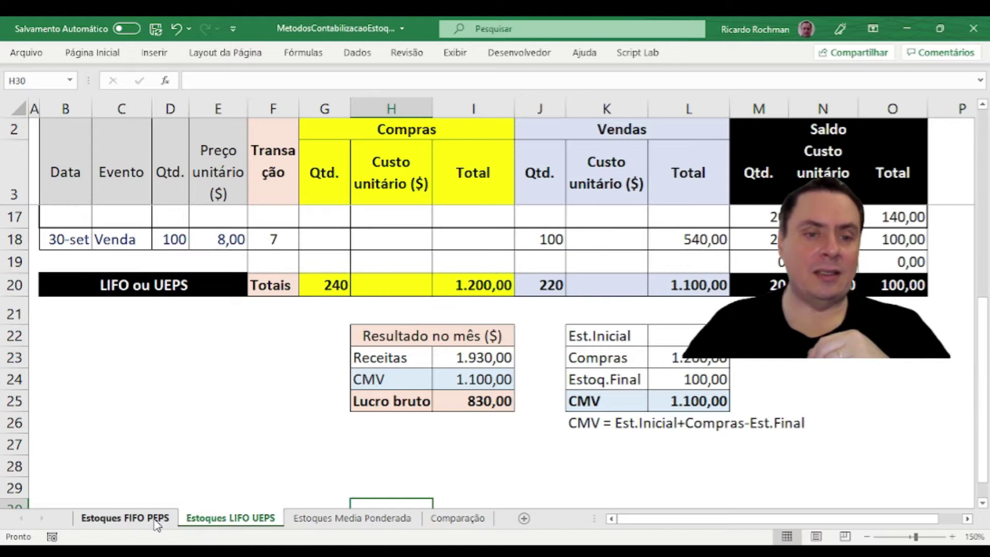
- On the Comparação sheet, link the PEPS ou FIFO Est.Inicial cell C3 to L24 on the Estoques FIFO PEPS sheet
{"action": "left_click", "coordinate": [154, 520]}
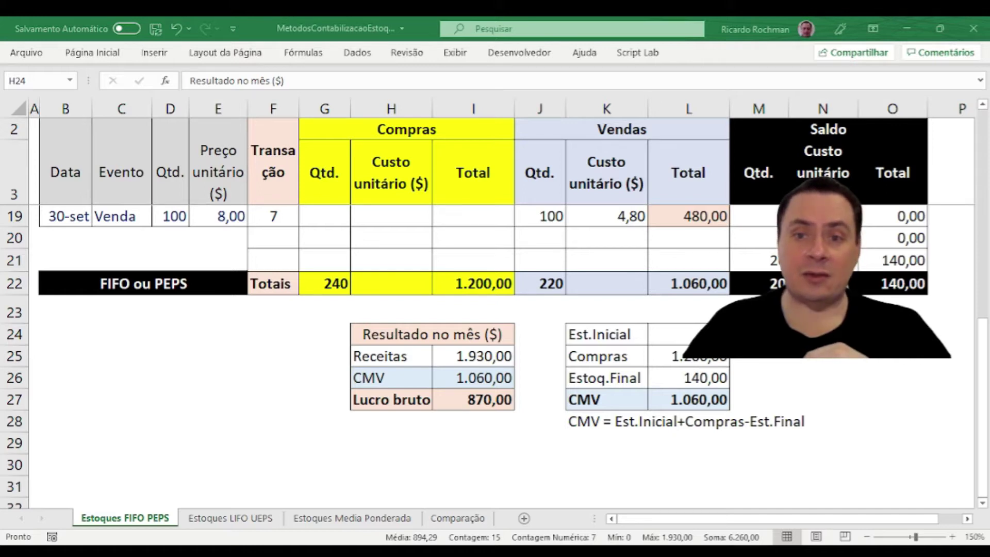
{"action": "left_click", "coordinate": [454, 518]}
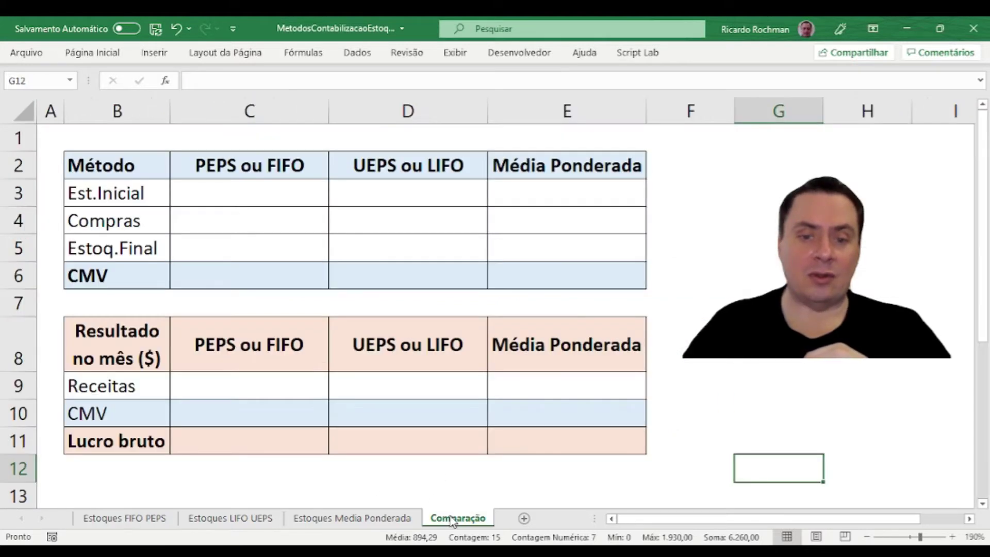
{"action": "left_click", "coordinate": [274, 204]}
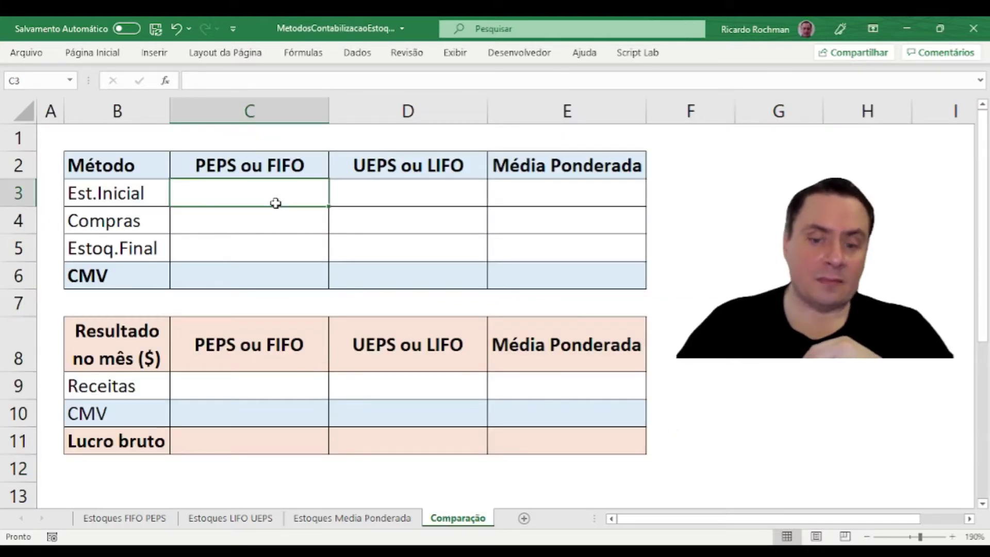
{"action": "type", "text": "="}
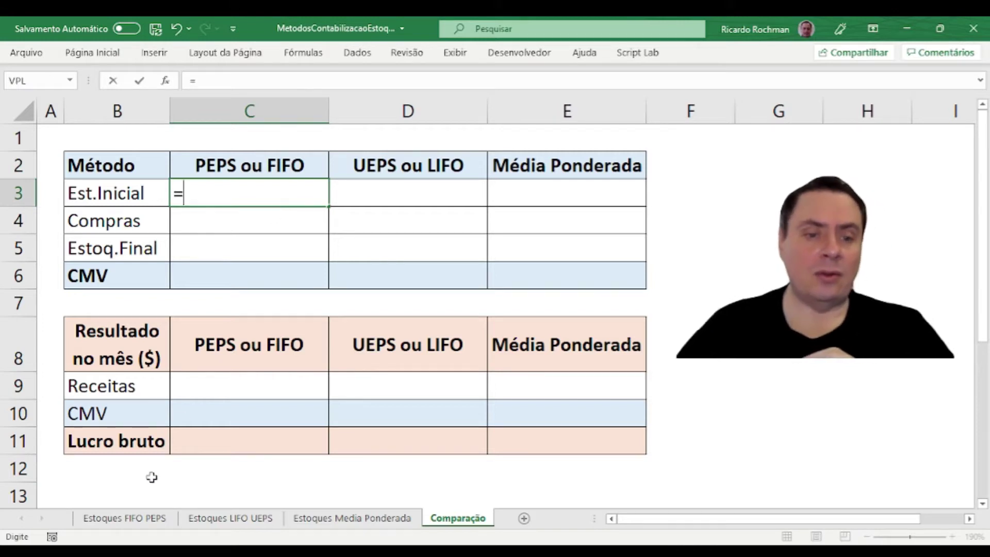
{"action": "left_click", "coordinate": [124, 517]}
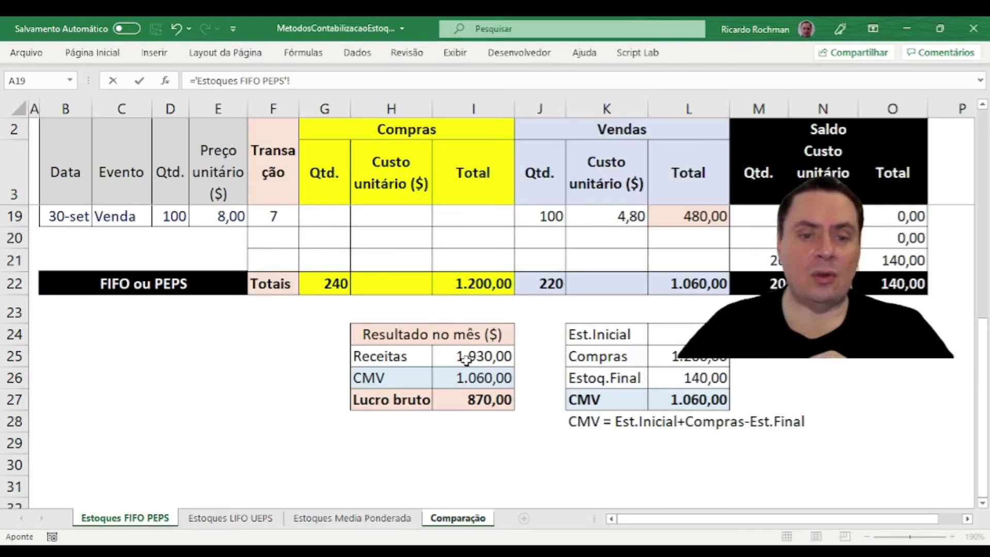
{"action": "left_click", "coordinate": [670, 335]}
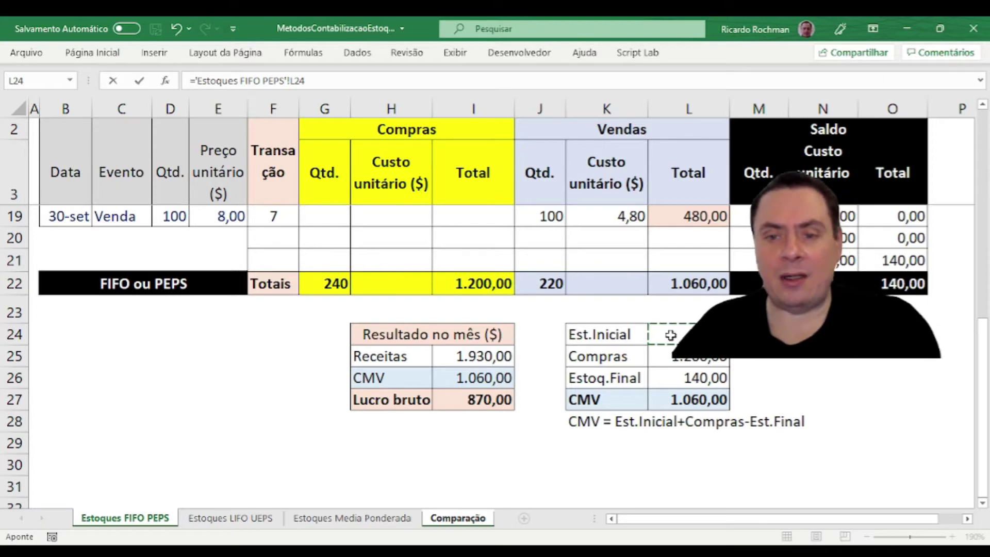
{"action": "key", "text": "Return"}
- Link the UEPS ou LIFO Est.Inicial cell D3 to the Est.Inicial value on the Estoques LIFO UEPS sheet
{"action": "left_click", "coordinate": [448, 198]}
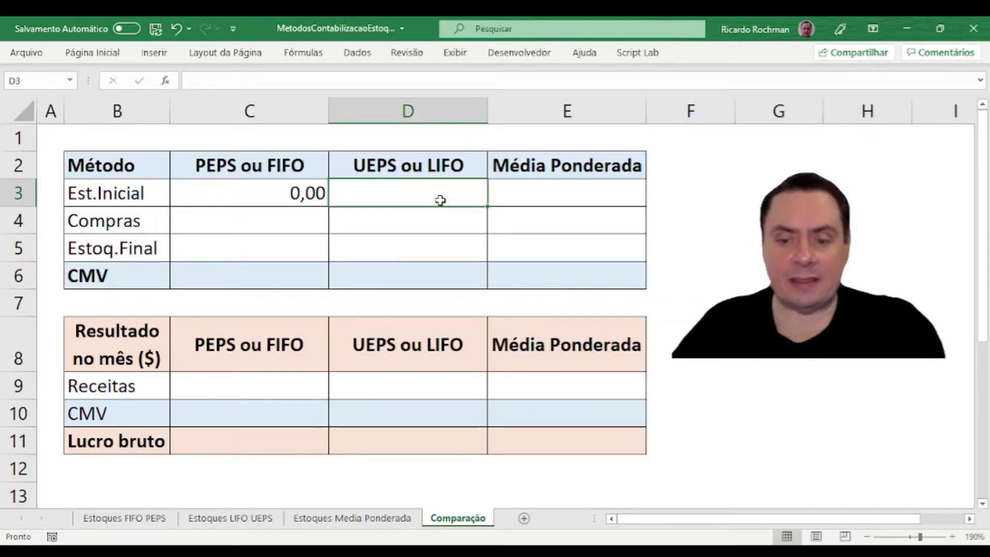
{"action": "type", "text": "="}
{"action": "left_click", "coordinate": [223, 517]}
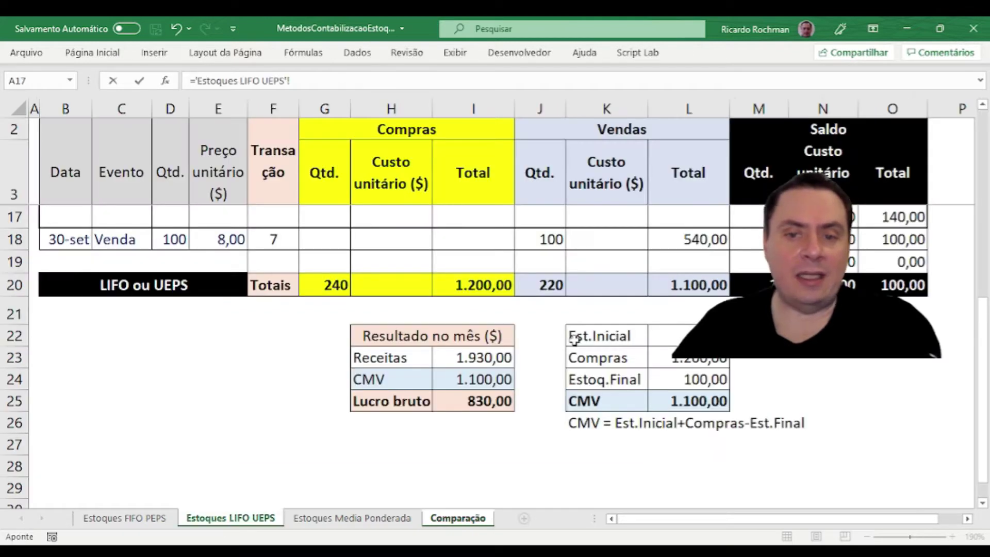
{"action": "left_click", "coordinate": [663, 336]}
{"action": "key", "text": "Return"}
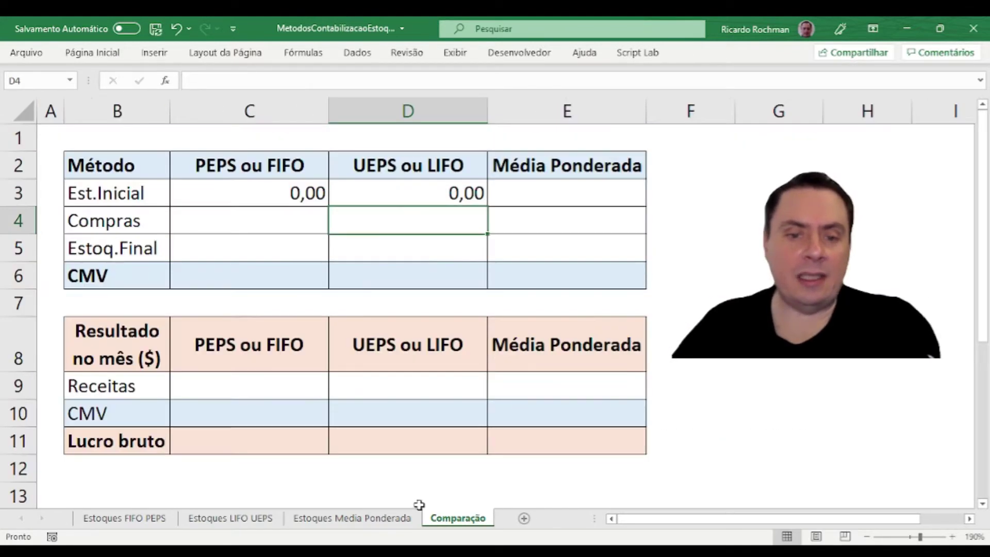
- Link the Média Ponderada Est.Inicial cell E3 to L20 on the Estoques Media Ponderada sheet
{"action": "left_click", "coordinate": [539, 192]}
{"action": "type", "text": "="}
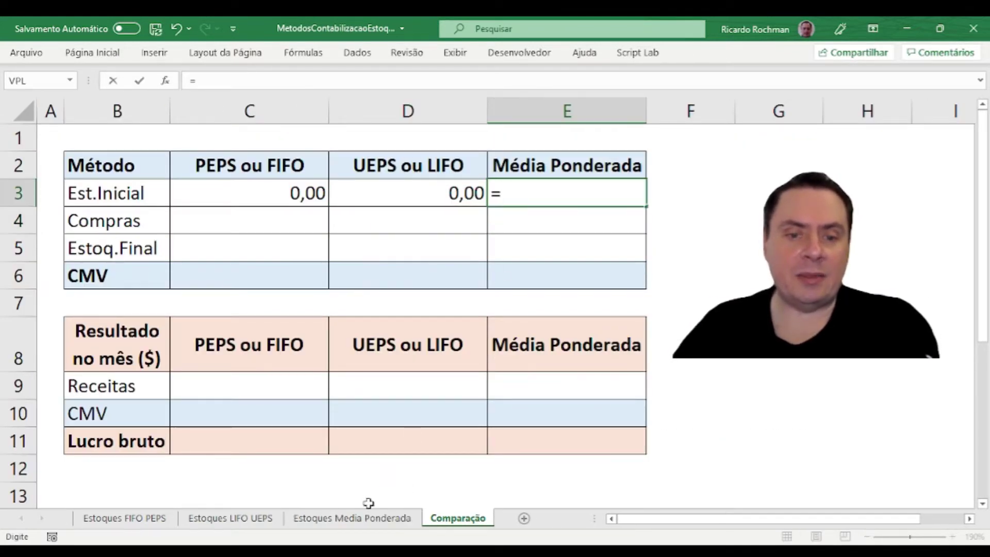
{"action": "left_click", "coordinate": [361, 517]}
{"action": "left_click", "coordinate": [672, 340]}
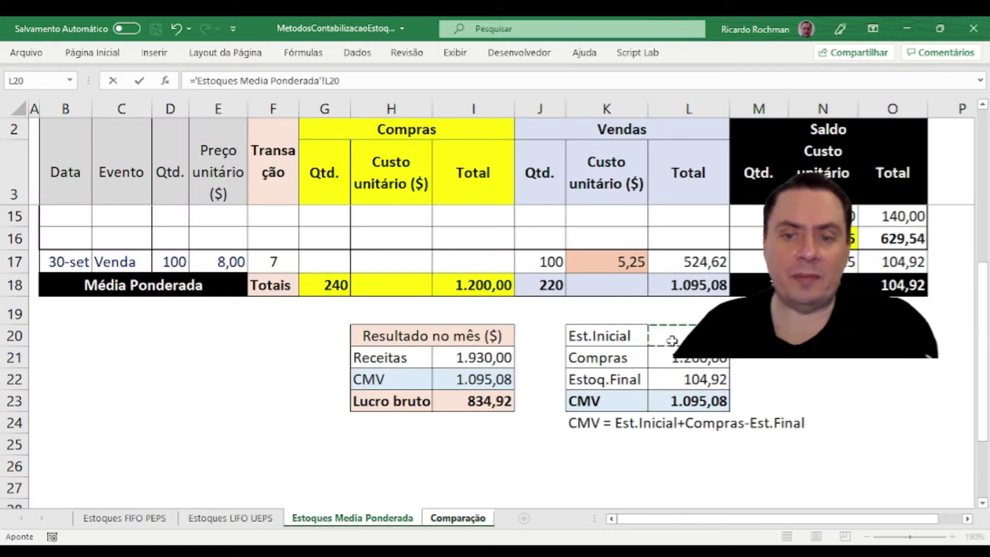
{"action": "key", "text": "Return"}
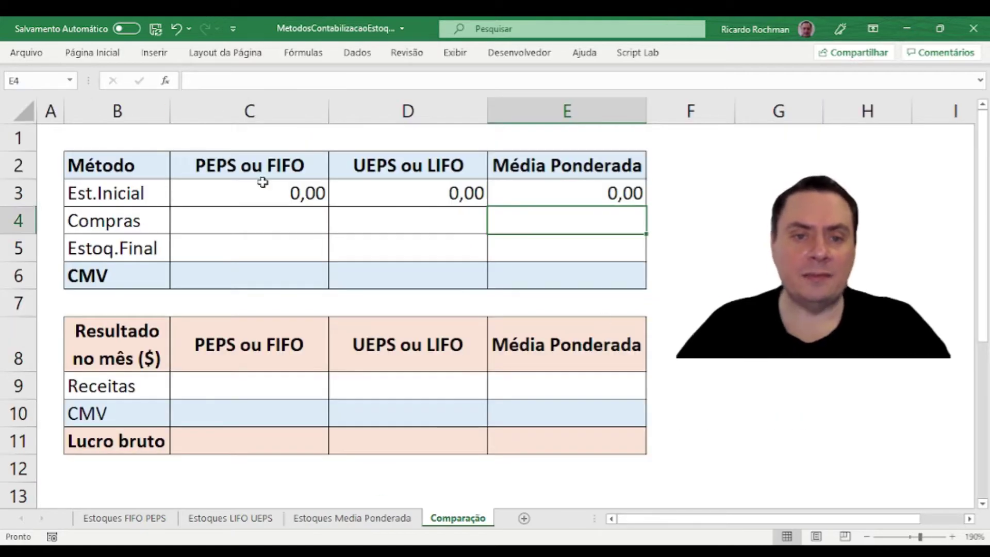
- Fill the formulas in C3:E3 down through the CMV row to complete the Compras, Estoq.Final and CMV values
{"action": "left_click_drag", "start_coordinate": [263, 182], "coordinate": [579, 192]}
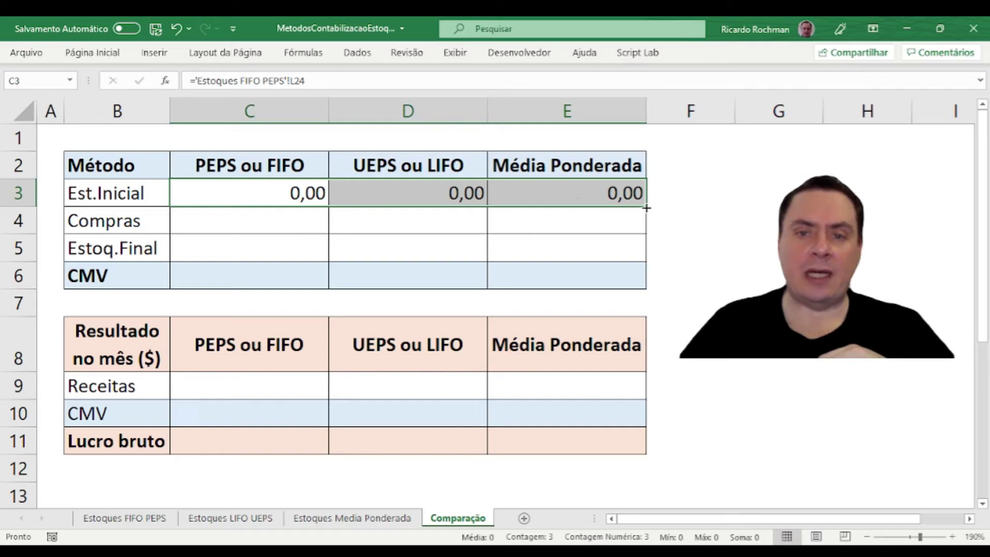
{"action": "left_click_drag", "start_coordinate": [646, 208], "coordinate": [632, 280]}
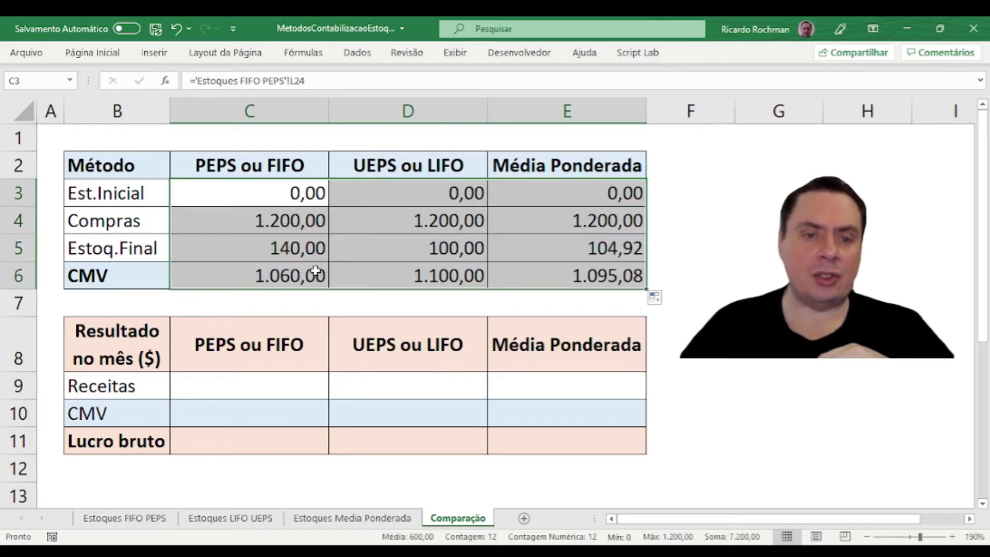
{"action": "left_click_drag", "start_coordinate": [316, 271], "coordinate": [559, 278]}
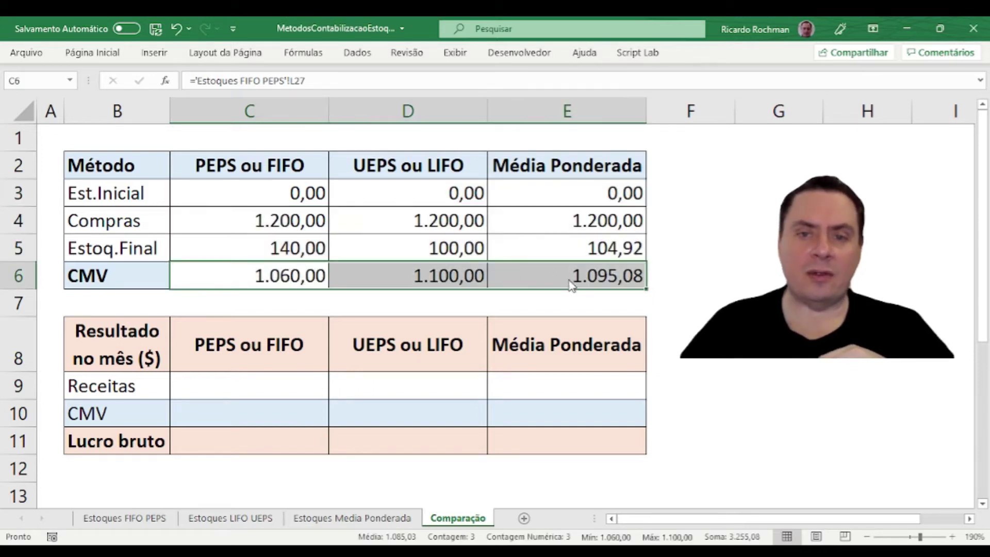
- Copy only the formatting of the method headers C2:E2 onto the CMV values in C6:E6
{"action": "left_click", "coordinate": [326, 170]}
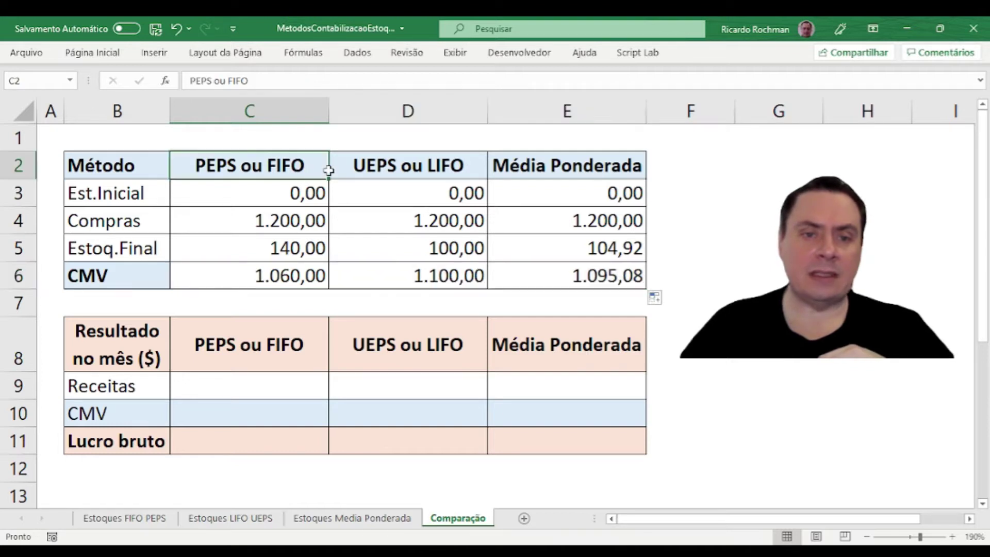
{"action": "left_click_drag", "start_coordinate": [328, 170], "coordinate": [490, 168]}
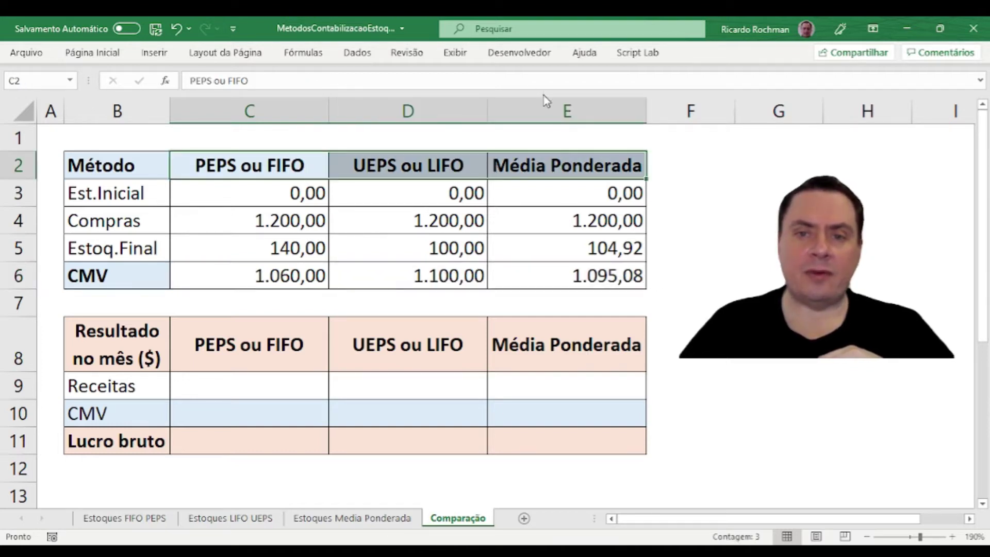
{"action": "key", "text": "ctrl+c"}
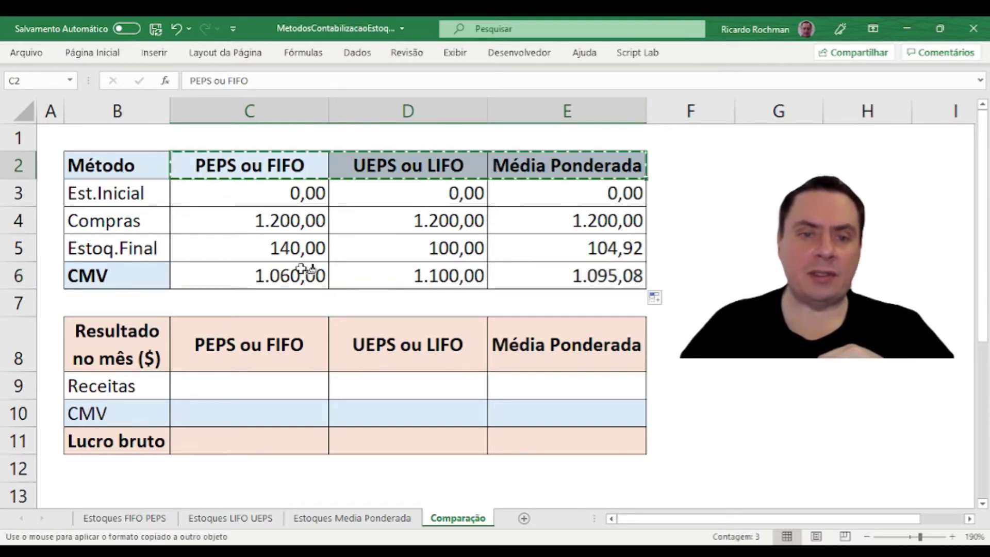
{"action": "left_click", "coordinate": [263, 277]}
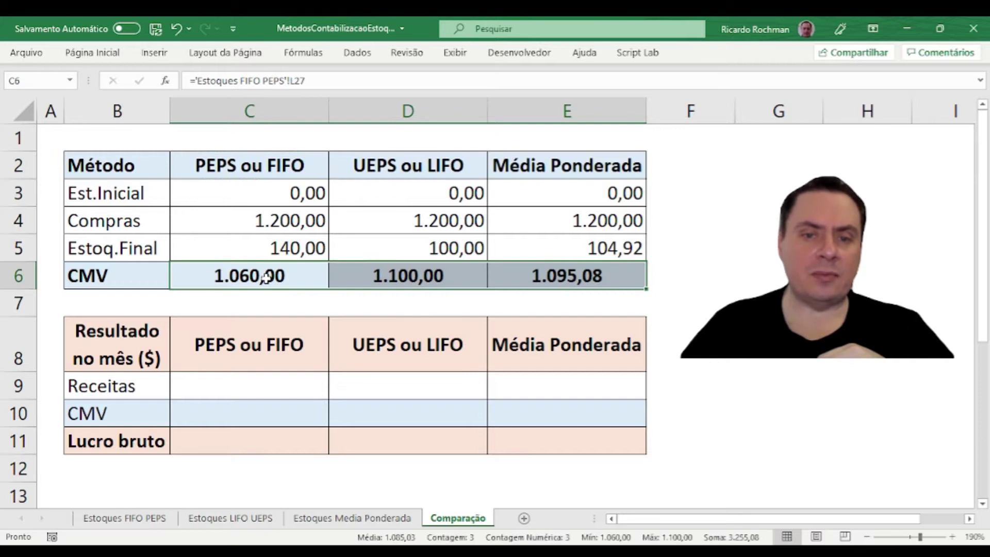
{"action": "left_click", "coordinate": [305, 279]}
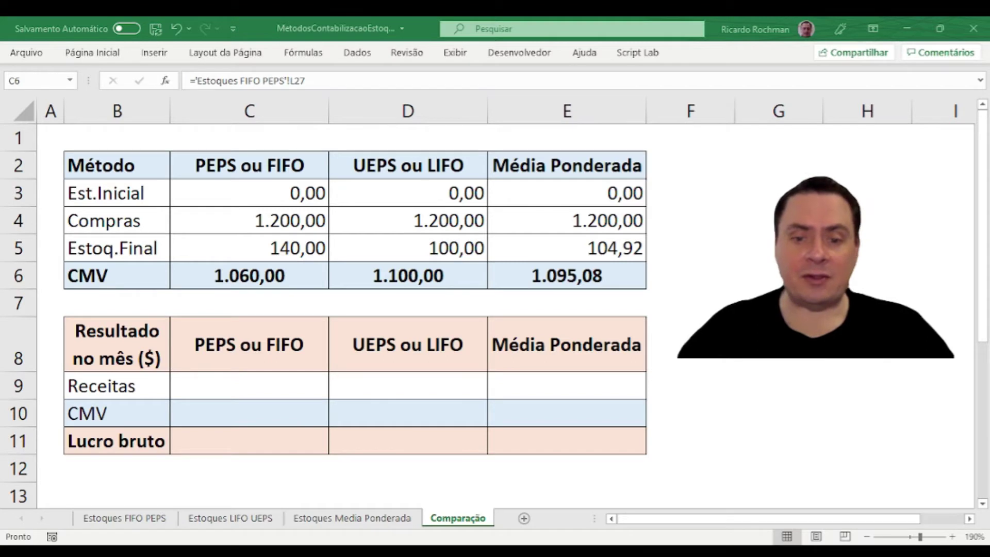
- Link the PEPS ou FIFO Receitas cell C9 to the Receitas value on the Estoques FIFO PEPS sheet
{"action": "left_click", "coordinate": [316, 384]}
{"action": "type", "text": "="}
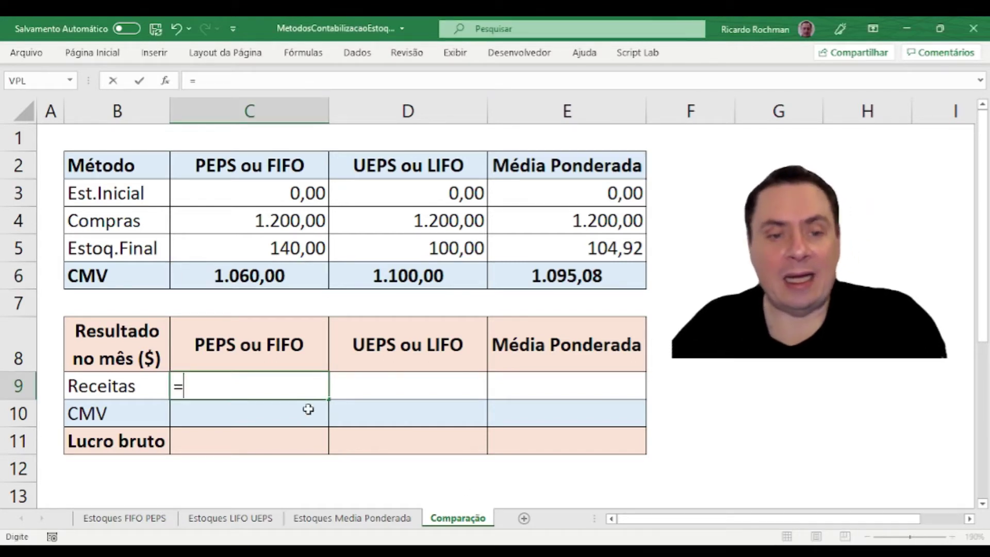
{"action": "left_click", "coordinate": [160, 521]}
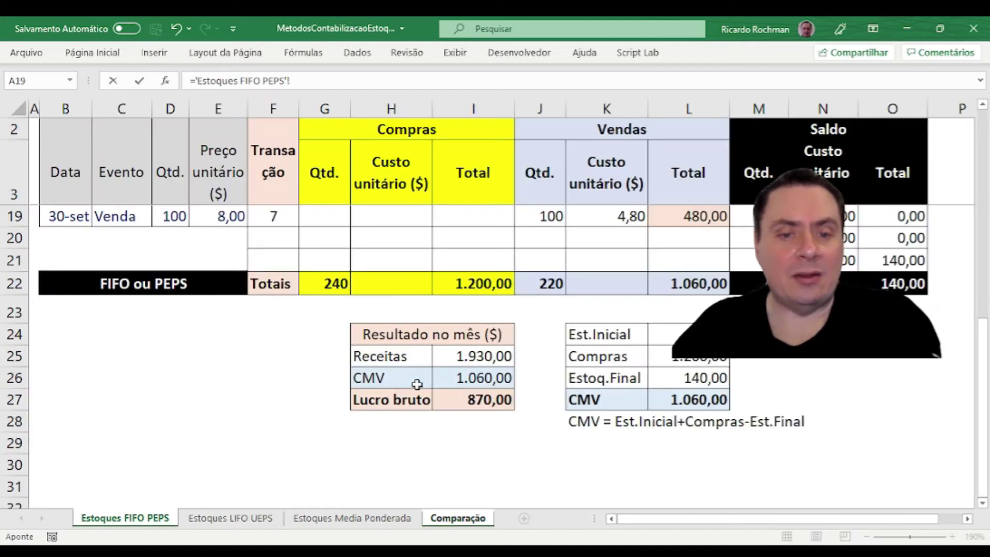
{"action": "left_click", "coordinate": [455, 359]}
{"action": "key", "text": "Return"}
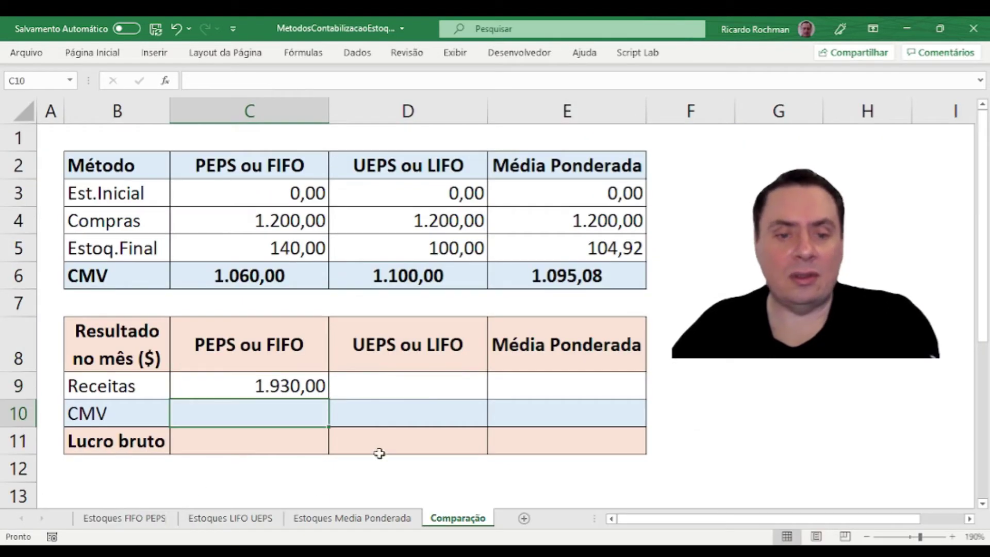
- Link the UEPS ou LIFO Receitas cell D9 to I23 on the Estoques LIFO UEPS sheet
{"action": "left_click", "coordinate": [392, 380]}
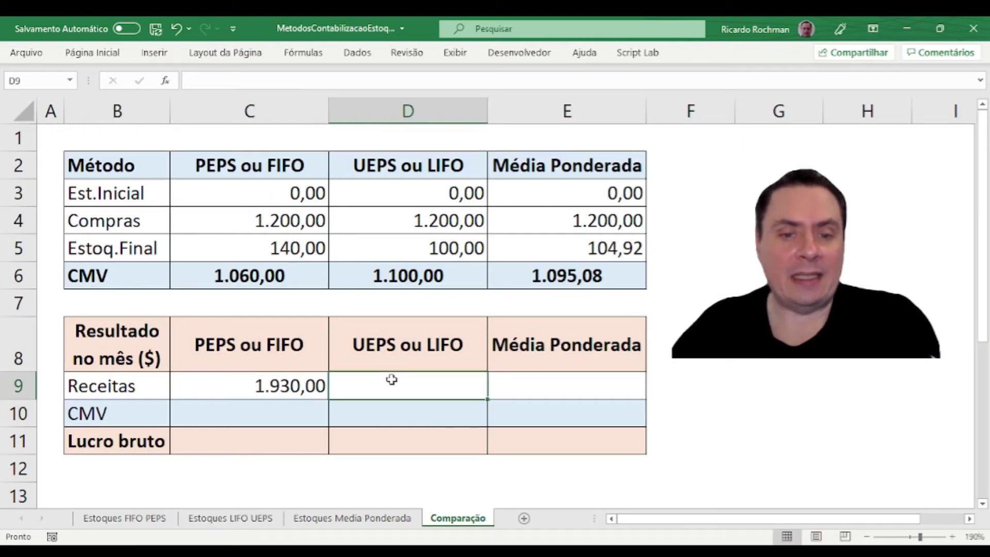
{"action": "type", "text": "="}
{"action": "left_click", "coordinate": [243, 520]}
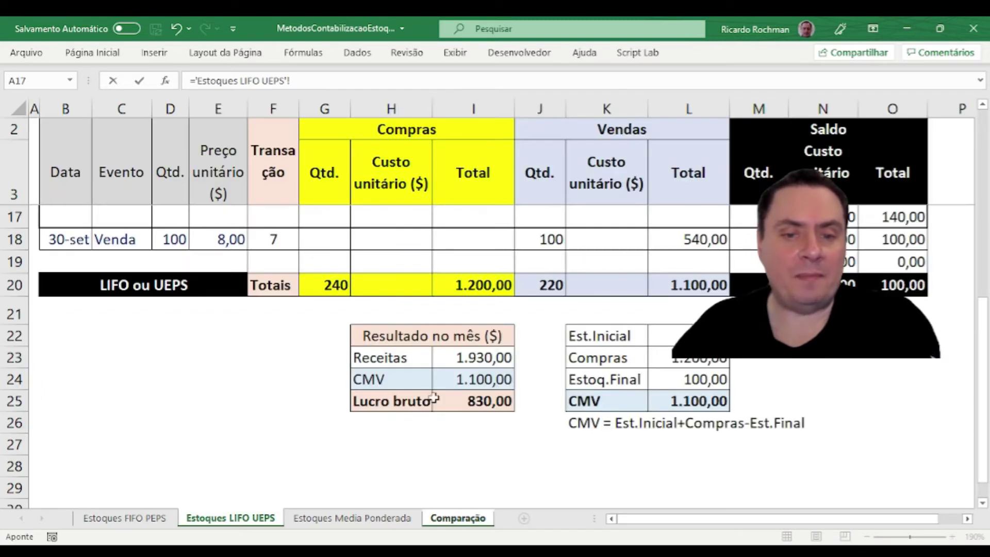
{"action": "left_click", "coordinate": [498, 359]}
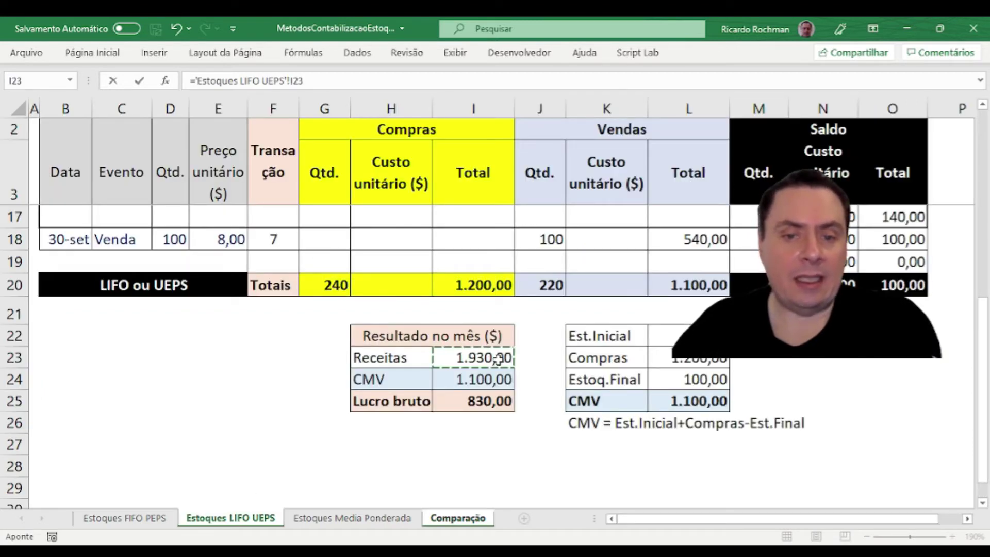
{"action": "key", "text": "Return"}
- Link the Média Ponderada Receitas cell E9 to I21 on the Estoques Media Ponderada sheet
{"action": "left_click", "coordinate": [525, 393]}
{"action": "type", "text": "="}
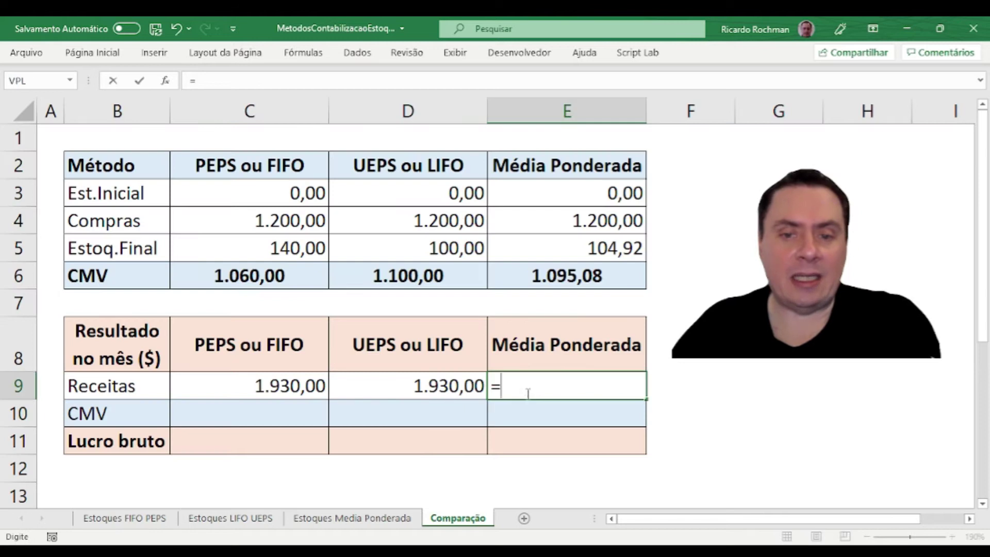
{"action": "left_click", "coordinate": [242, 518]}
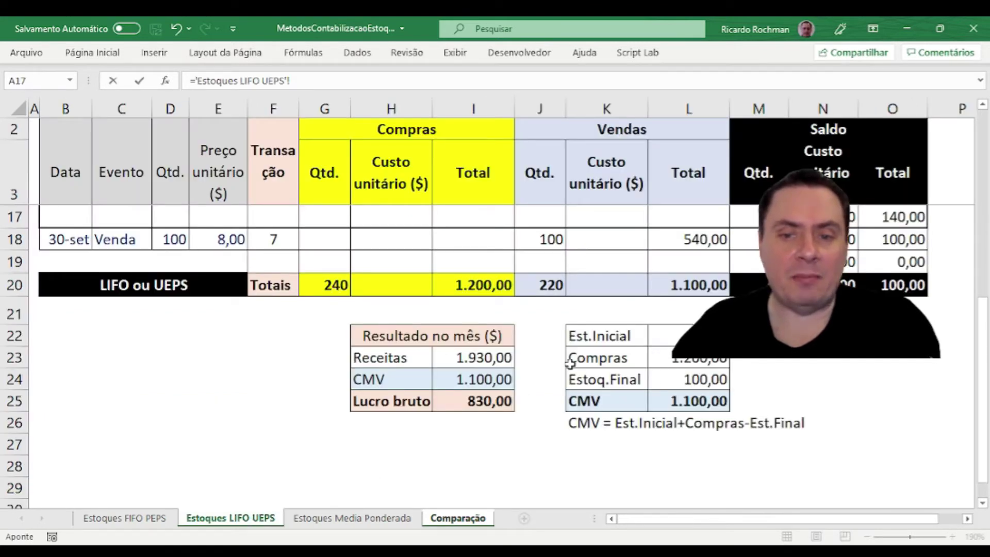
{"action": "left_click", "coordinate": [492, 359]}
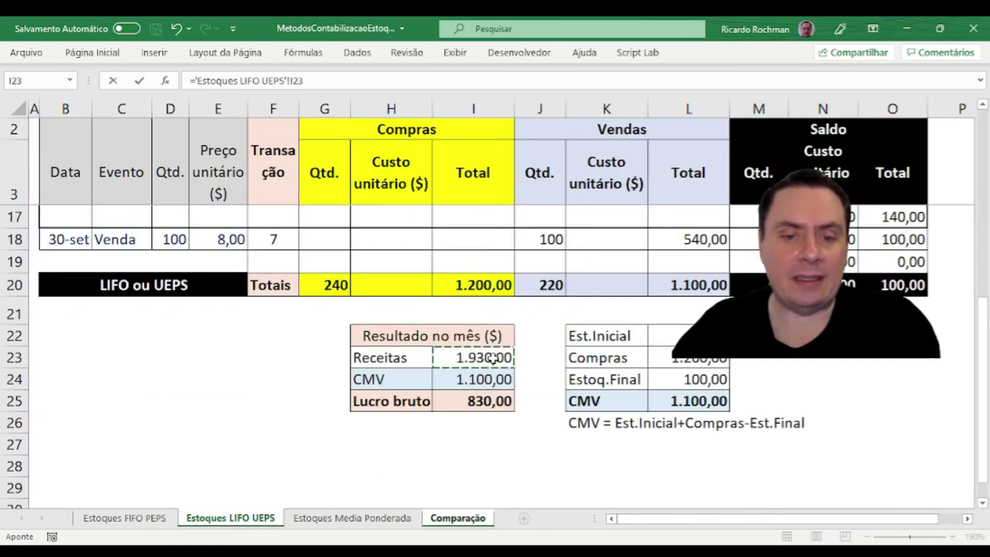
{"action": "left_click", "coordinate": [352, 518]}
{"action": "left_click", "coordinate": [459, 363]}
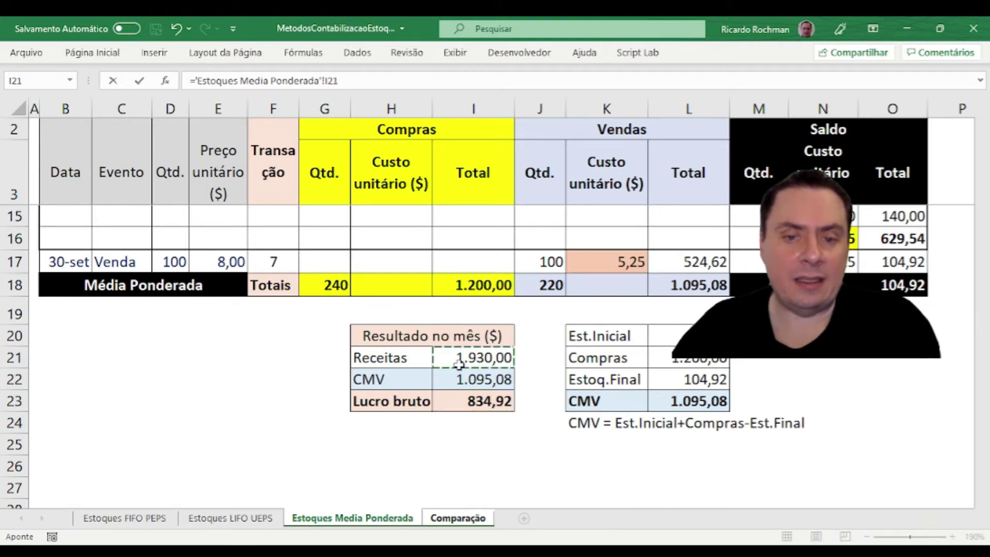
{"action": "key", "text": "Return"}
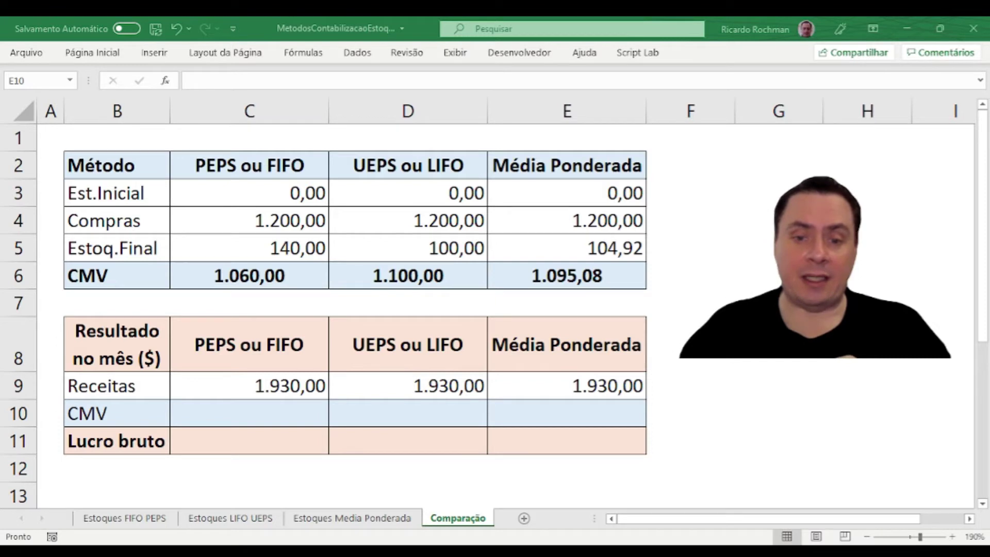
- Enter the formula =C6 in C10 to bring the PEPS ou FIFO CMV into the monthly result table
{"action": "left_click", "coordinate": [301, 415]}
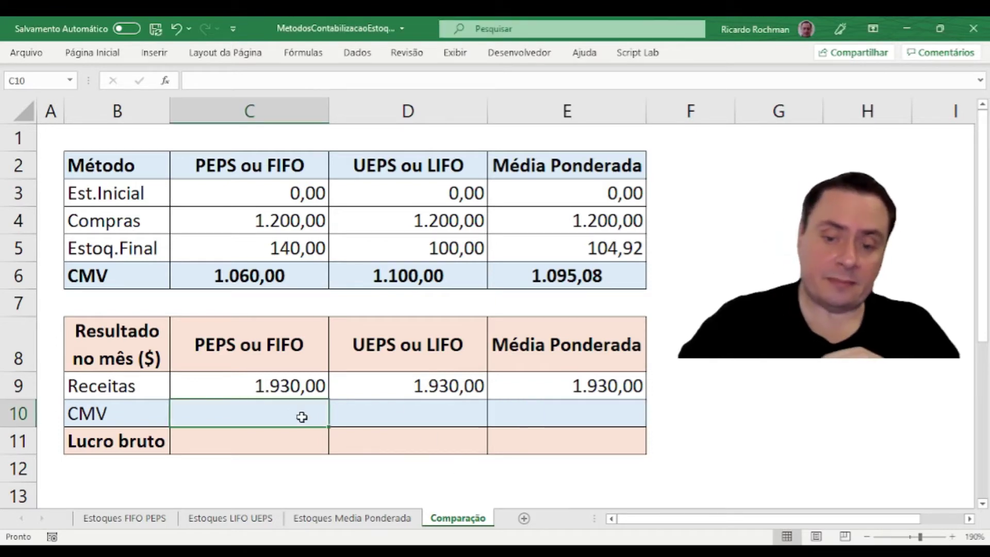
{"action": "type", "text": "="}
{"action": "key", "text": "Up"}
{"action": "key", "text": "Up"}
{"action": "key", "text": "Up"}
{"action": "key", "text": "Up"}
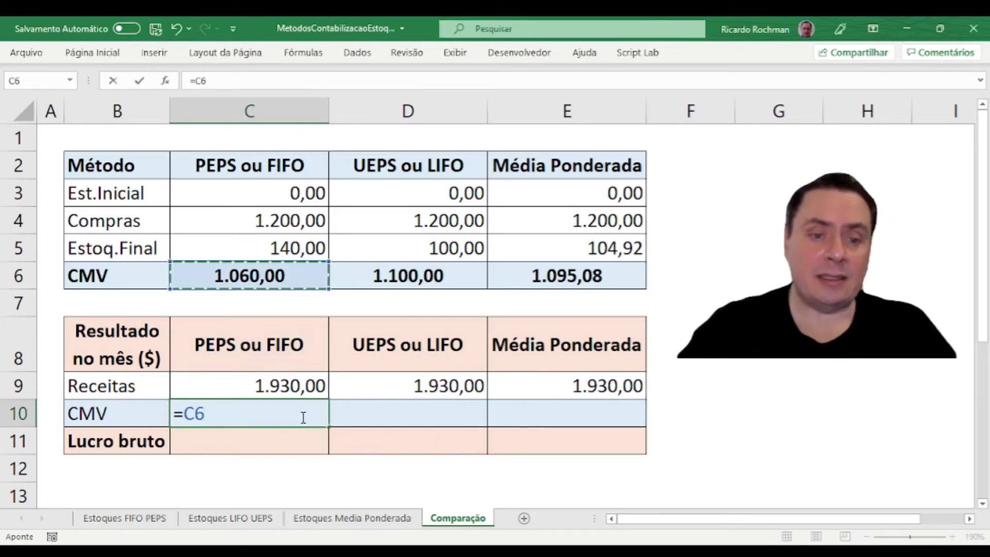
{"action": "key", "text": "ctrl+Return"}
- Copy the CMV formula from C10 across to the UEPS ou LIFO and Média Ponderada columns, D10:E10
{"action": "key", "text": "ctrl+c"}
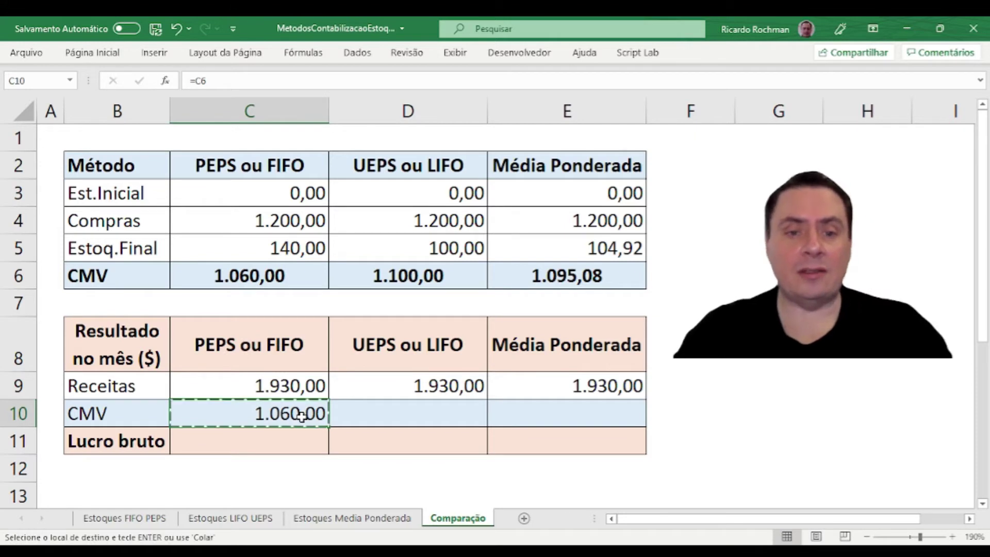
{"action": "key", "text": "shift+Right"}
{"action": "key", "text": "shift+Right"}
{"action": "key", "text": "Return"}
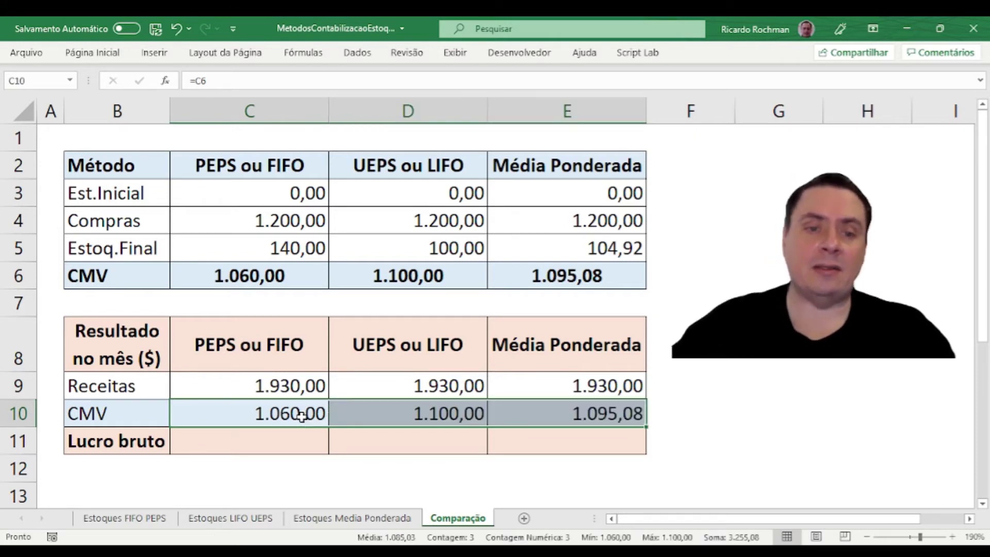
- Enter the formula =C9-C10 in C11 to calculate the PEPS ou FIFO Lucro bruto
{"action": "left_click_drag", "start_coordinate": [298, 281], "coordinate": [523, 282]}
{"action": "left_click", "coordinate": [324, 435]}
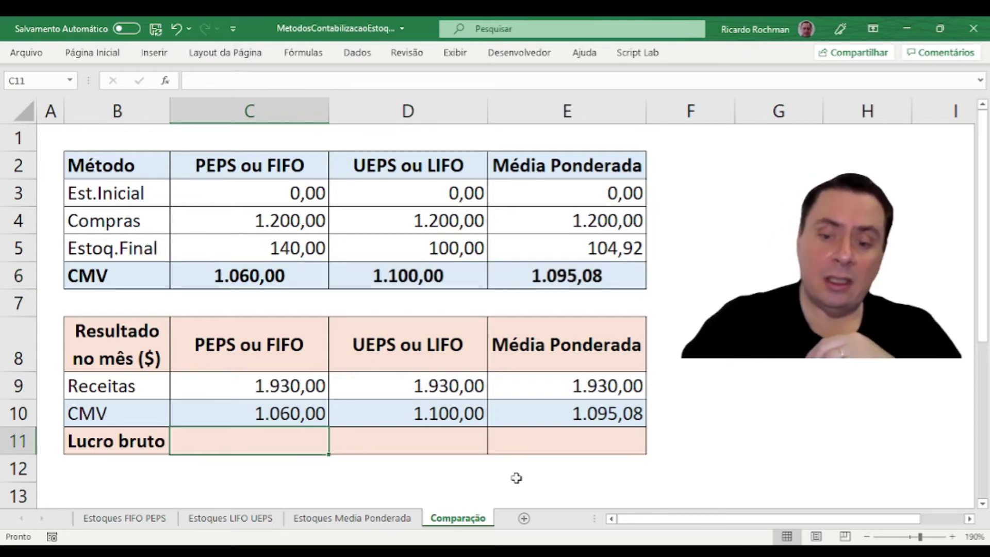
{"action": "type", "text": "="}
{"action": "key", "text": "Up"}
{"action": "key", "text": "Up"}
{"action": "type", "text": "-"}
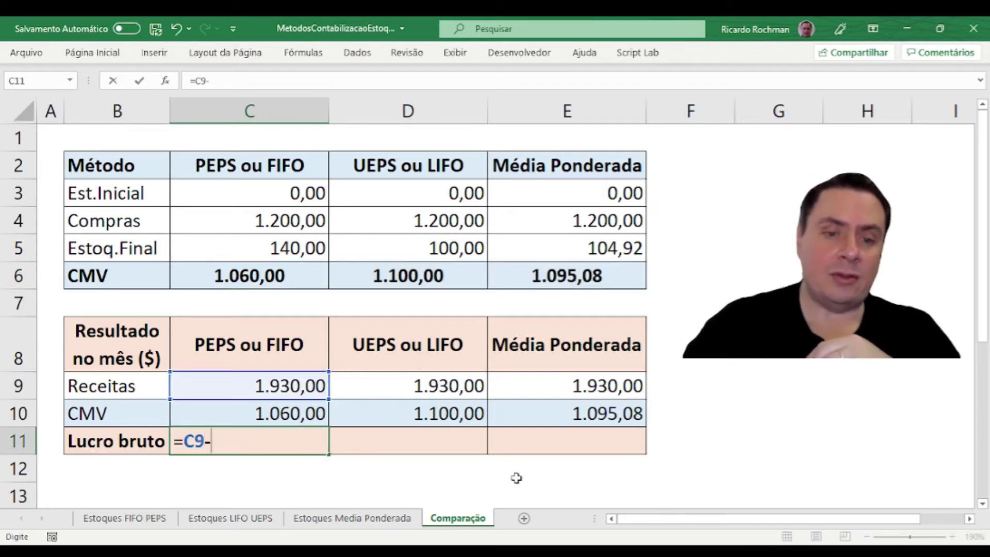
{"action": "key", "text": "Up"}
{"action": "key", "text": "Return"}
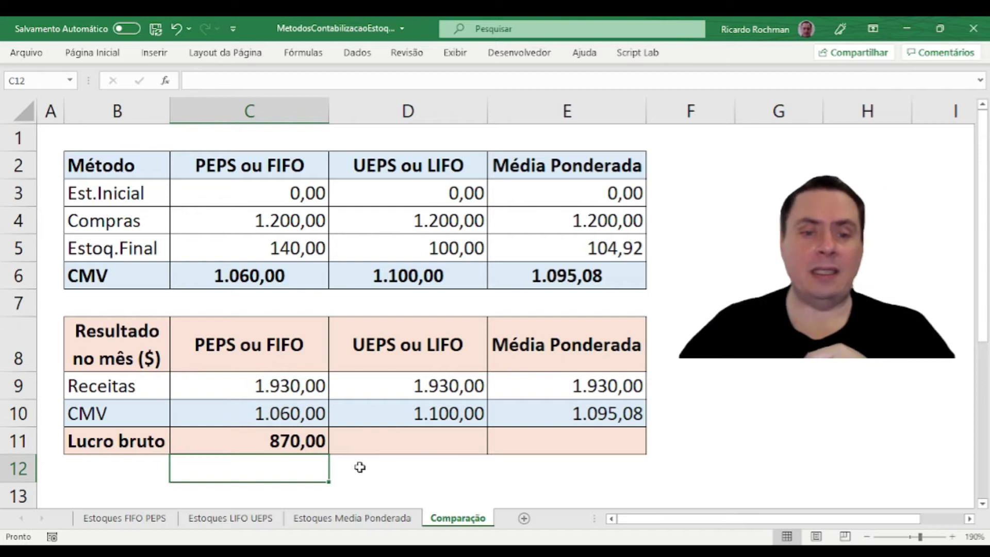
- Copy the Lucro bruto formula from C11 across to the UEPS ou LIFO and Média Ponderada columns, D11:E11
{"action": "left_click", "coordinate": [314, 443]}
{"action": "left_click_drag", "start_coordinate": [328, 454], "coordinate": [574, 465]}
{"action": "left_click", "coordinate": [577, 469]}
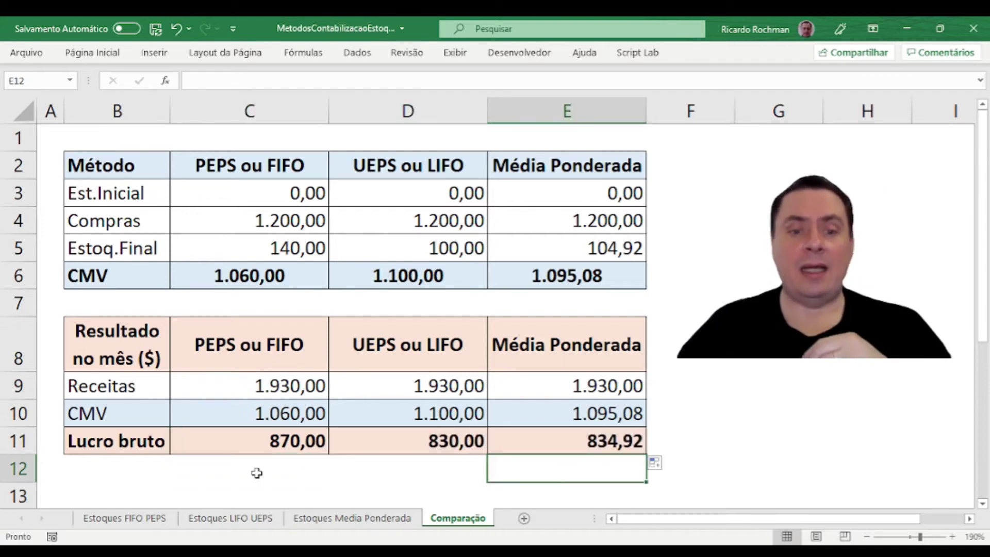
- Add the row label "Maior Lucro" in B12, directly below Lucro bruto
{"action": "left_click", "coordinate": [154, 466]}
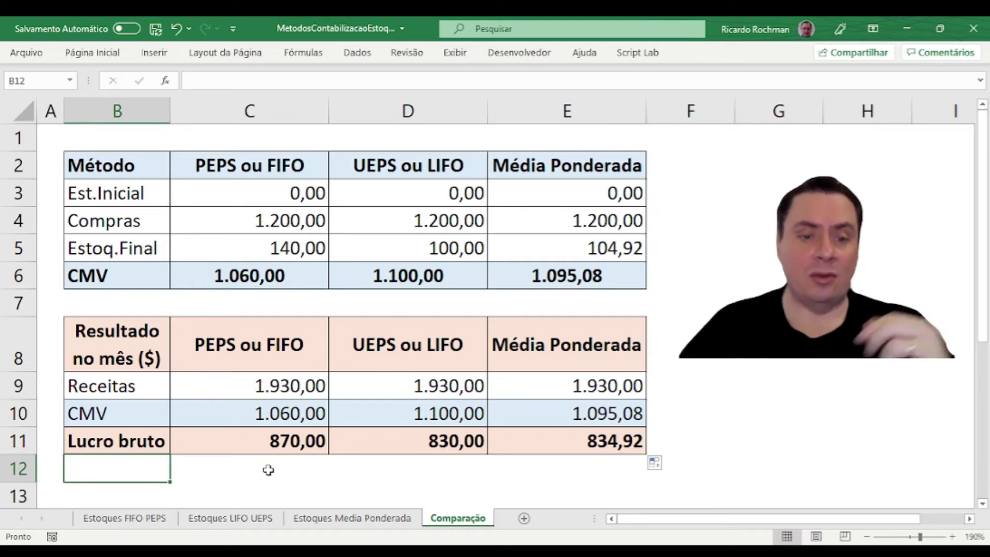
{"action": "type", "text": "air"}
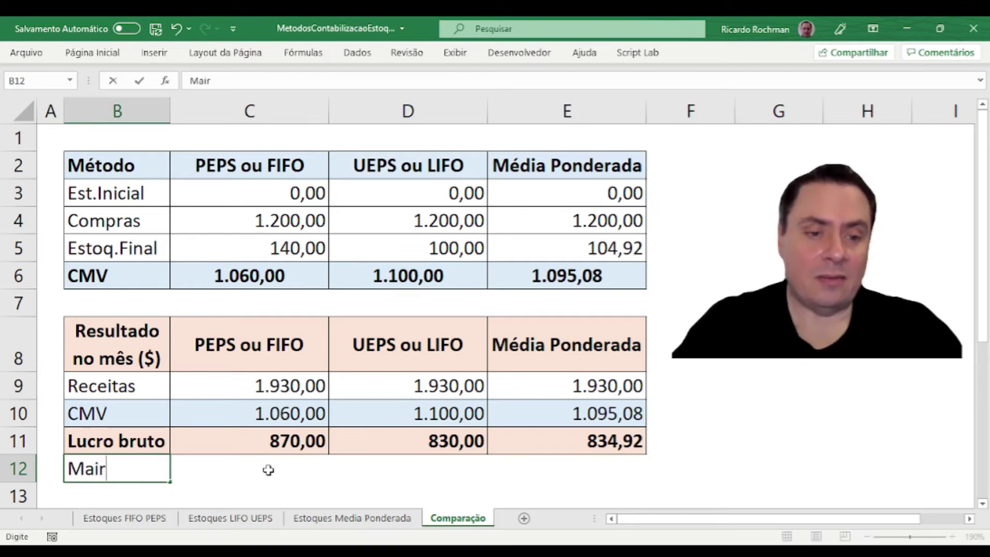
{"action": "key", "text": "BackSpace"}
{"action": "type", "text": "or Lucro"}
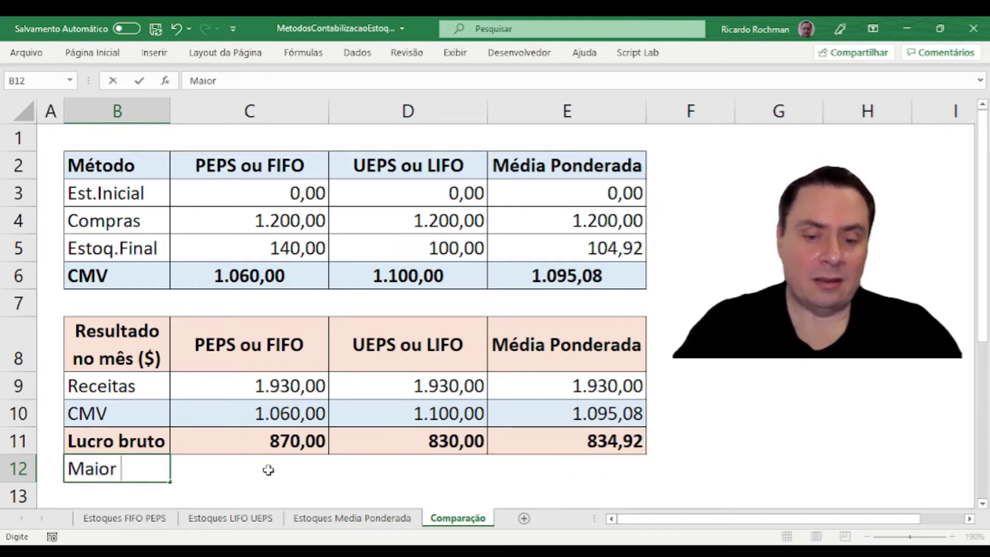
{"action": "key", "text": "Return"}
- Enter the profit rankings in the Maior Lucro row: 1o in C12, 3o in D12 and 2o in E12
{"action": "key", "text": "Up"}
{"action": "key", "text": "Right"}
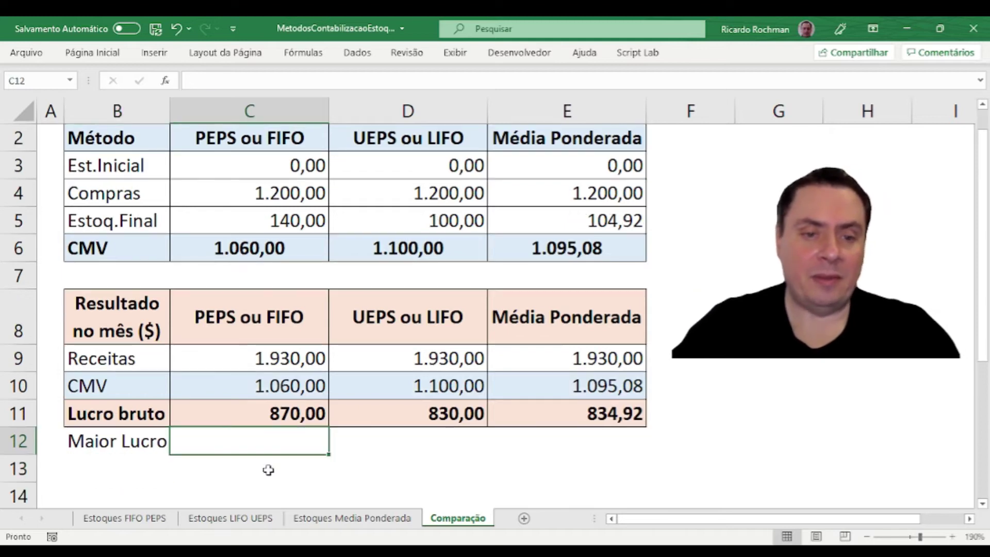
{"action": "type", "text": "1o"}
{"action": "key", "text": "Return"}
{"action": "key", "text": "Up"}
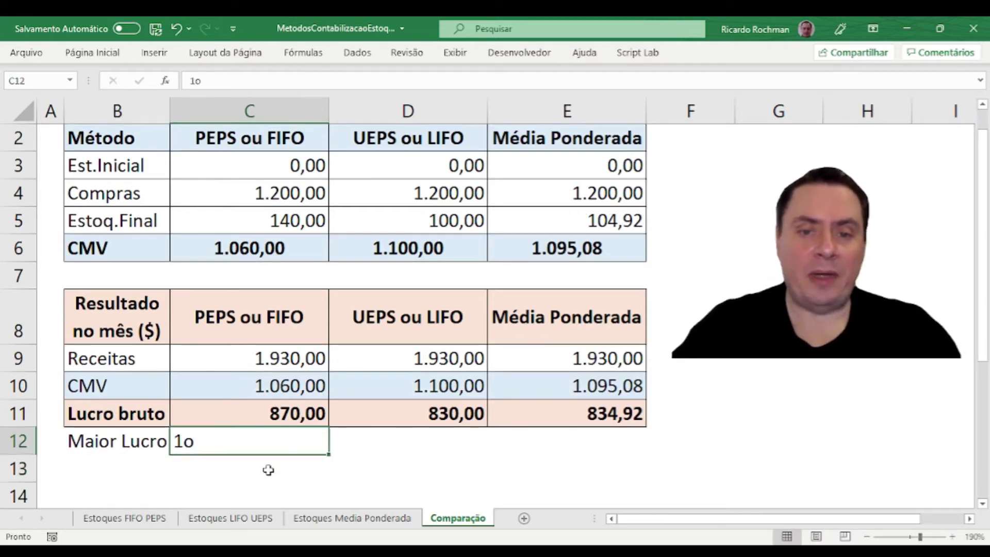
{"action": "key", "text": "Right"}
{"action": "key", "text": "Right"}
{"action": "type", "text": "2"}
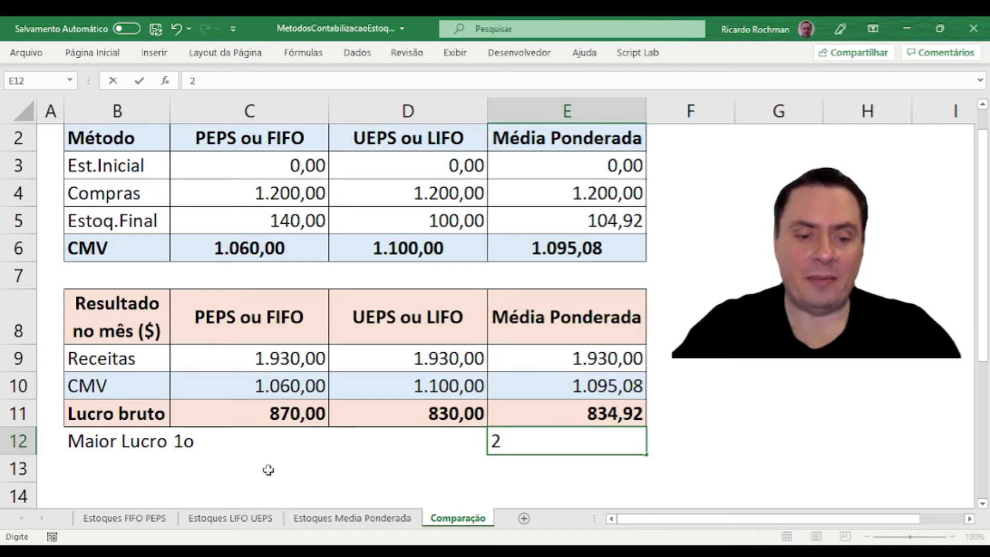
{"action": "type", "text": "o"}
{"action": "key", "text": "Left"}
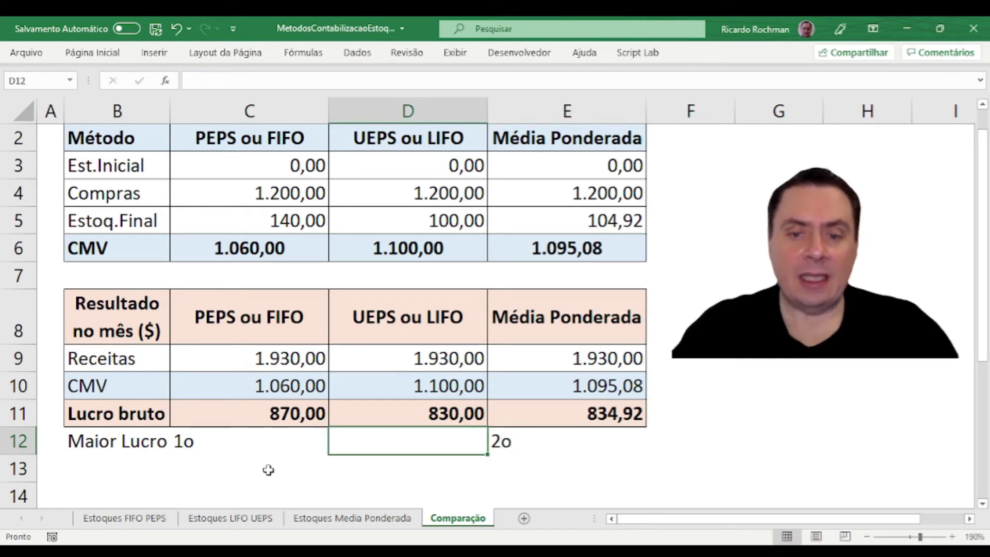
{"action": "type", "text": "3o"}
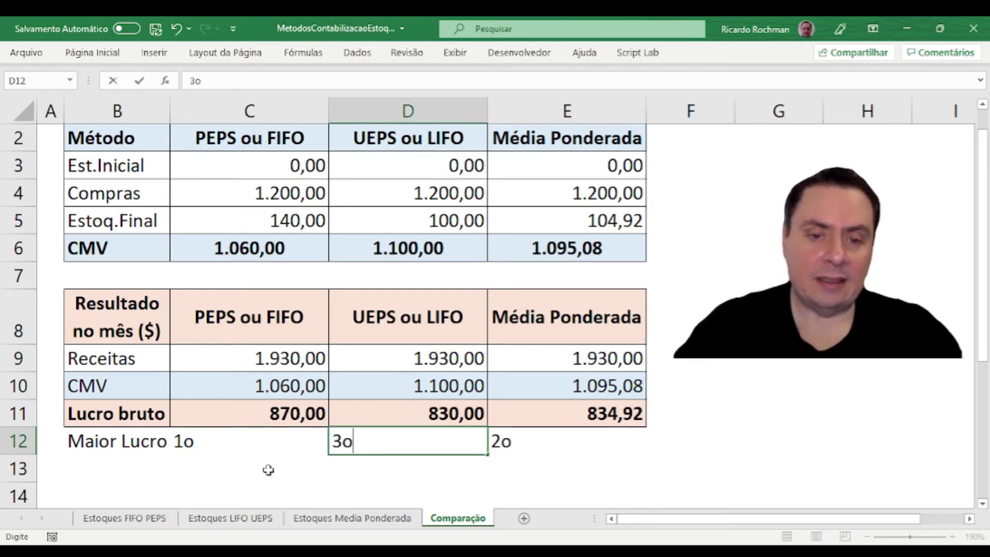
{"action": "key", "text": "Return"}
- Format the Maior Lucro row B12:E12 with a yellow fill, centred alignment and bold text
{"action": "left_click_drag", "start_coordinate": [124, 437], "coordinate": [611, 444]}
{"action": "scroll", "coordinate": [578, 443], "scroll_direction": "up", "scroll_amount": 1}
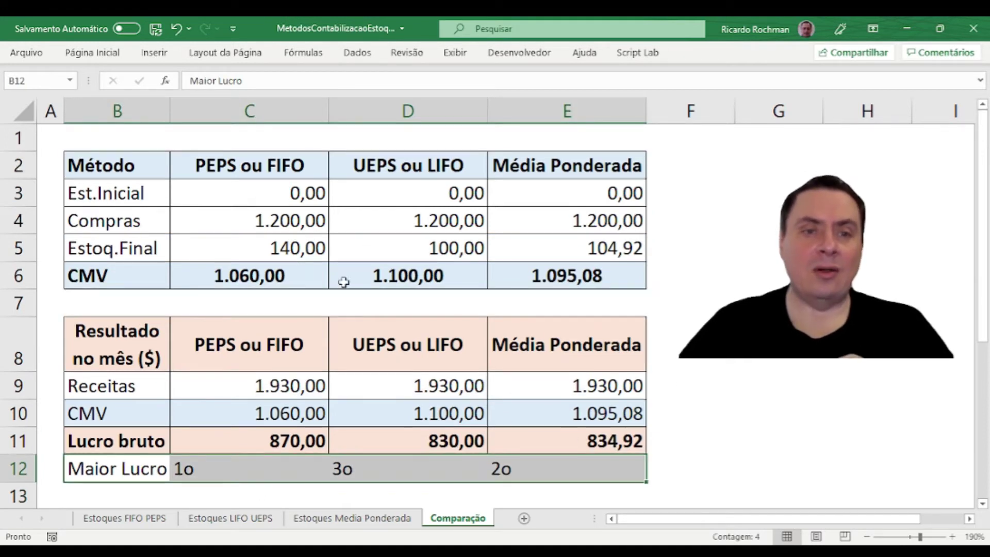
{"action": "left_click", "coordinate": [116, 52]}
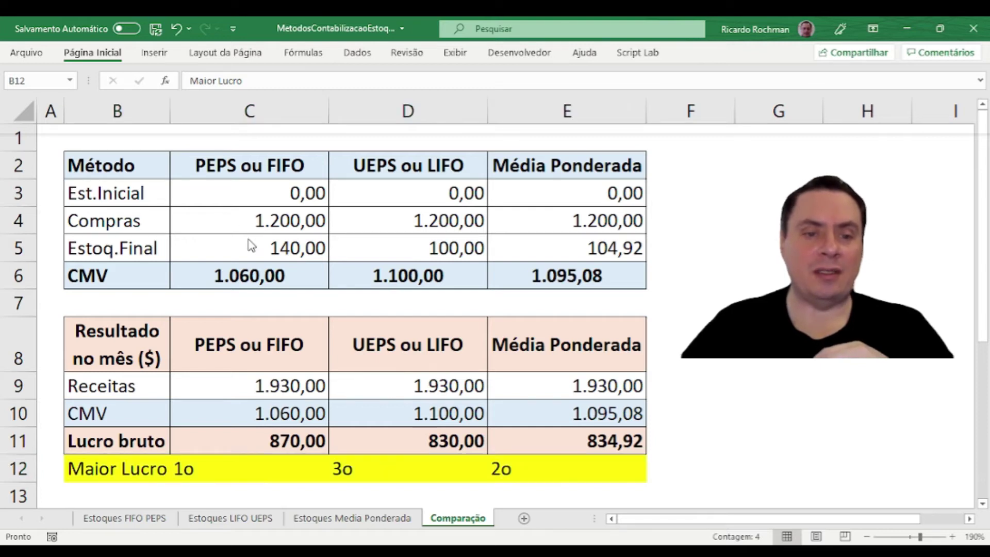
{"action": "left_click", "coordinate": [297, 107]}
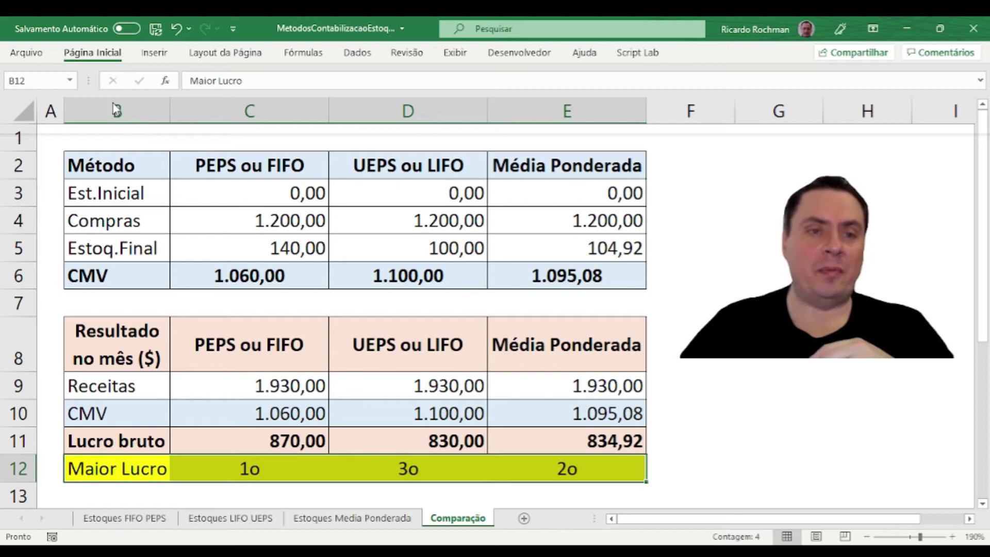
{"action": "key", "text": "ctrl+n"}
{"action": "left_click", "coordinate": [247, 467]}
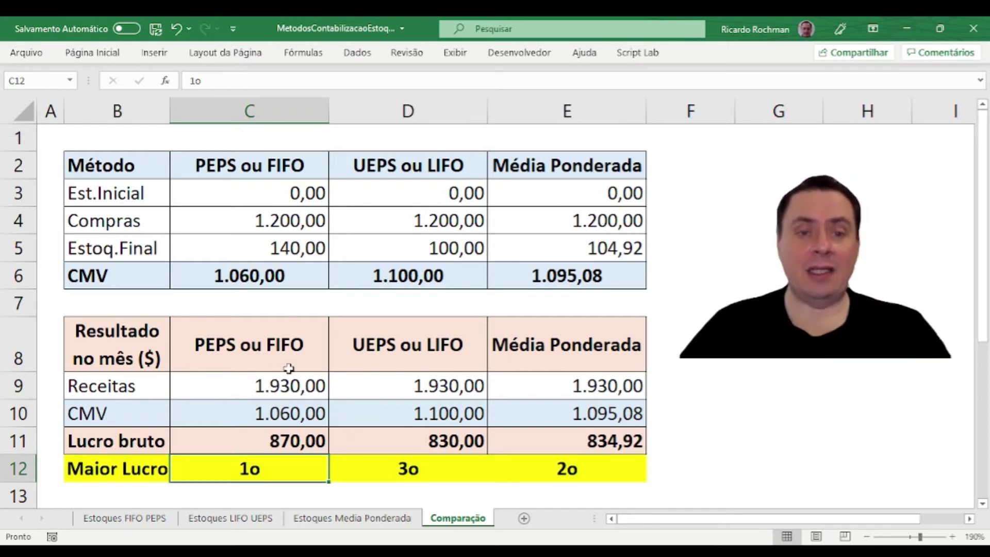
- Enter "Fisco" in C7 and E7, above the PEPS ou FIFO and Média Ponderada headings of the result table
{"action": "left_click", "coordinate": [270, 345]}
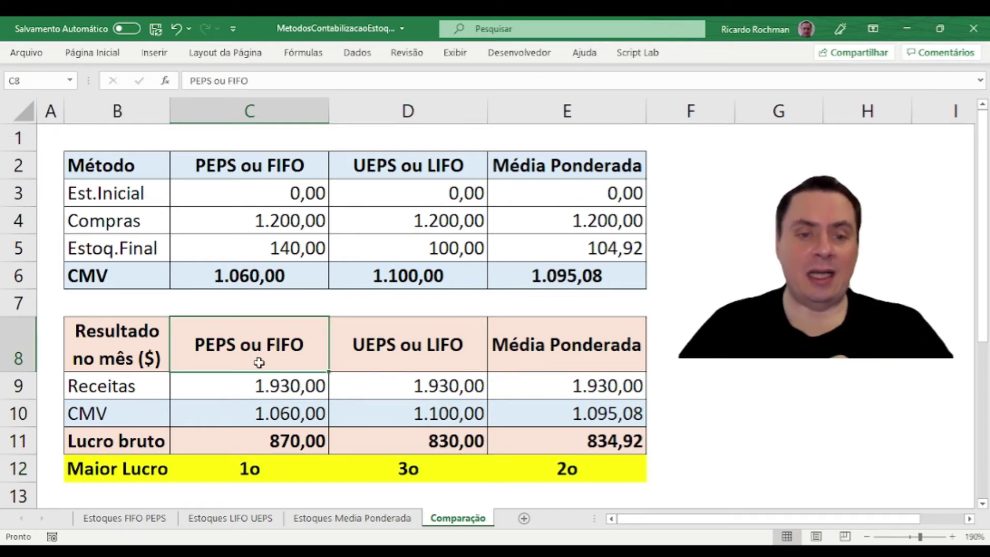
{"action": "left_click", "coordinate": [262, 305]}
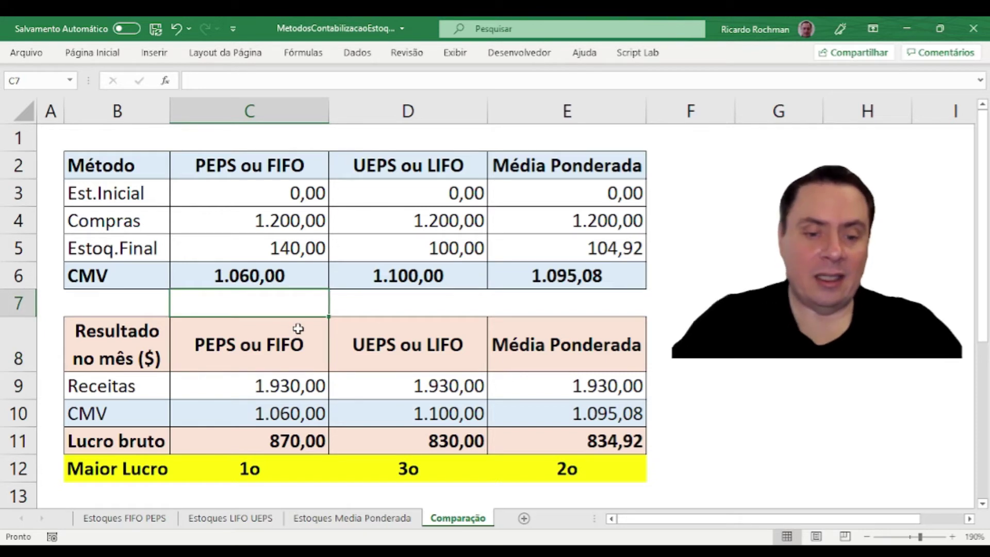
{"action": "type", "text": "Fisco"}
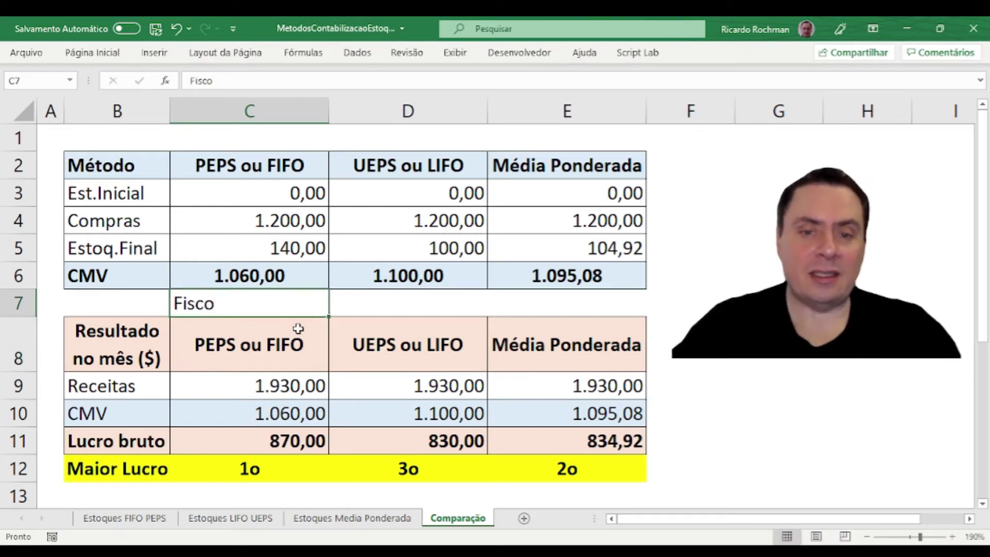
{"action": "key", "text": "Tab"}
{"action": "key", "text": "Tab"}
{"action": "type", "text": "Fisco"}
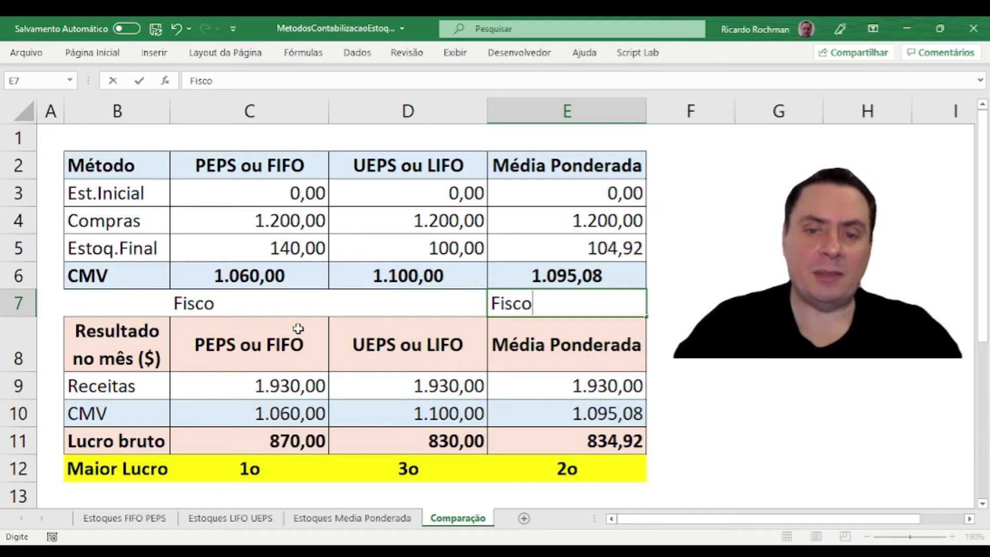
{"action": "key", "text": "Return"}
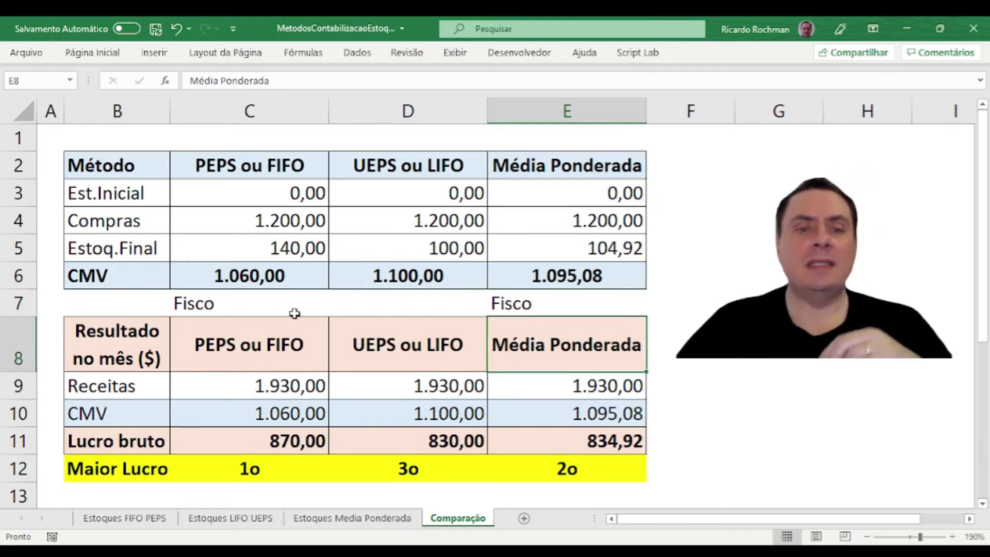
- Centre the Fisco labels horizontally across the range C7:E7
{"action": "left_click_drag", "start_coordinate": [292, 299], "coordinate": [557, 309]}
{"action": "left_click", "coordinate": [93, 53]}
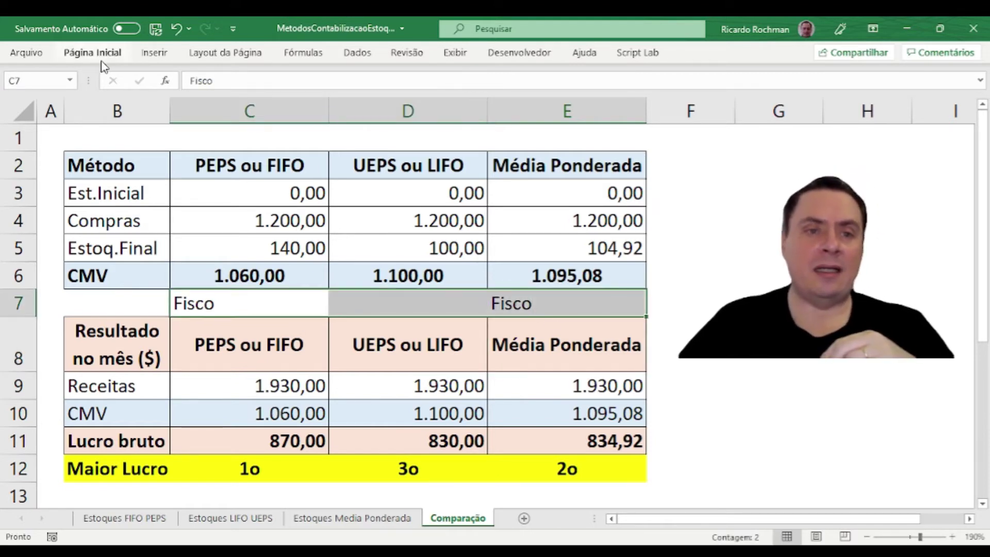
{"action": "key", "text": "alt+h"}
{"action": "key", "text": "a"}
{"action": "key", "text": "c"}
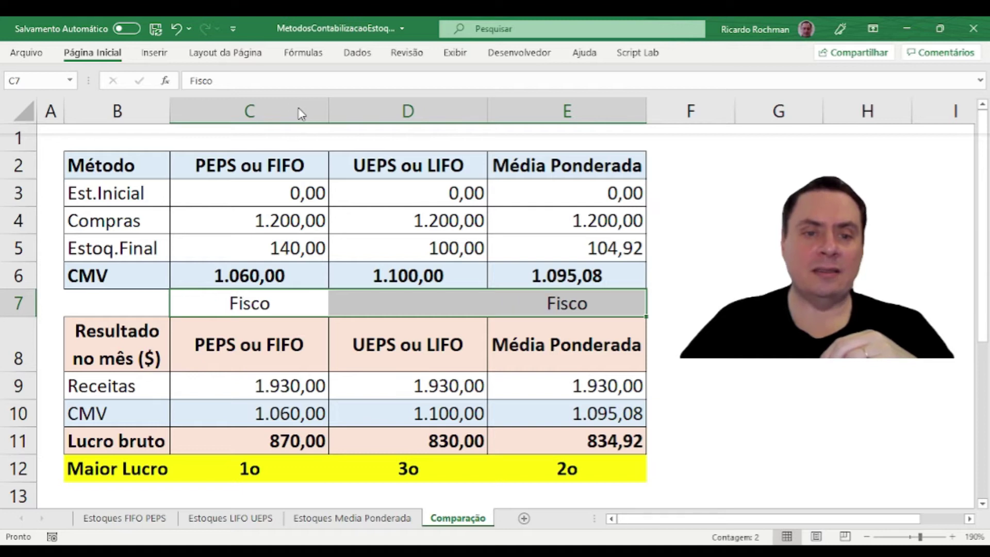
{"action": "left_click", "coordinate": [400, 354]}
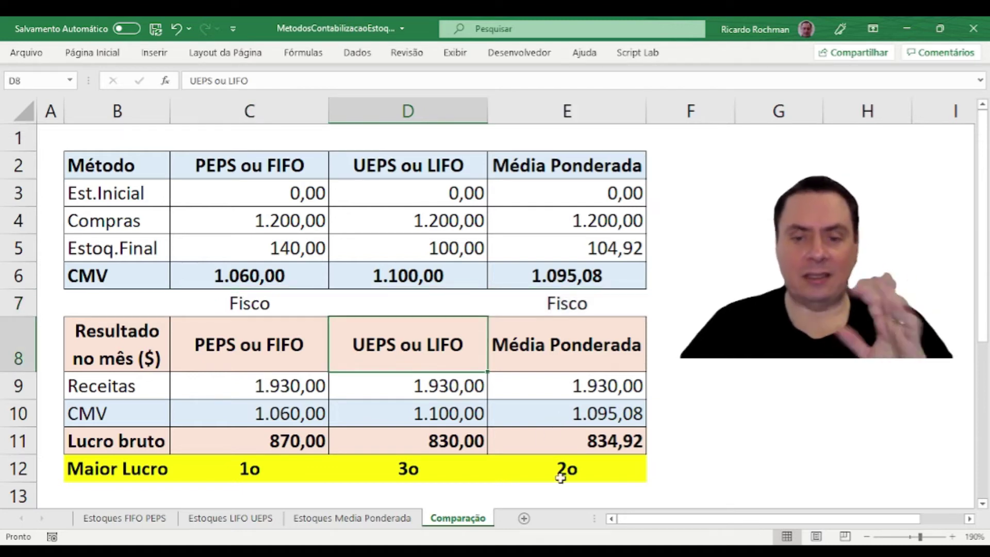
{"action": "left_click", "coordinate": [422, 489]}
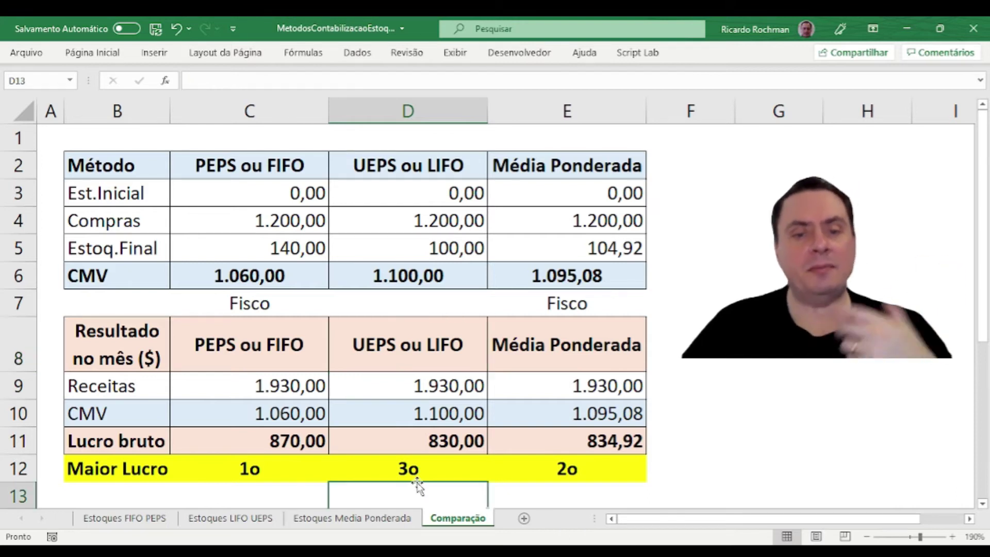
{"action": "left_click", "coordinate": [420, 446]}
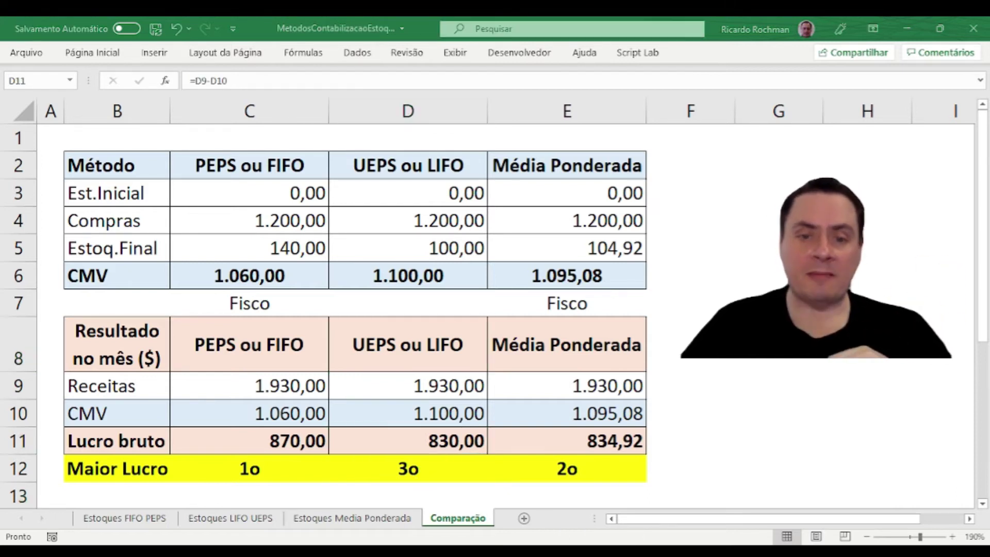